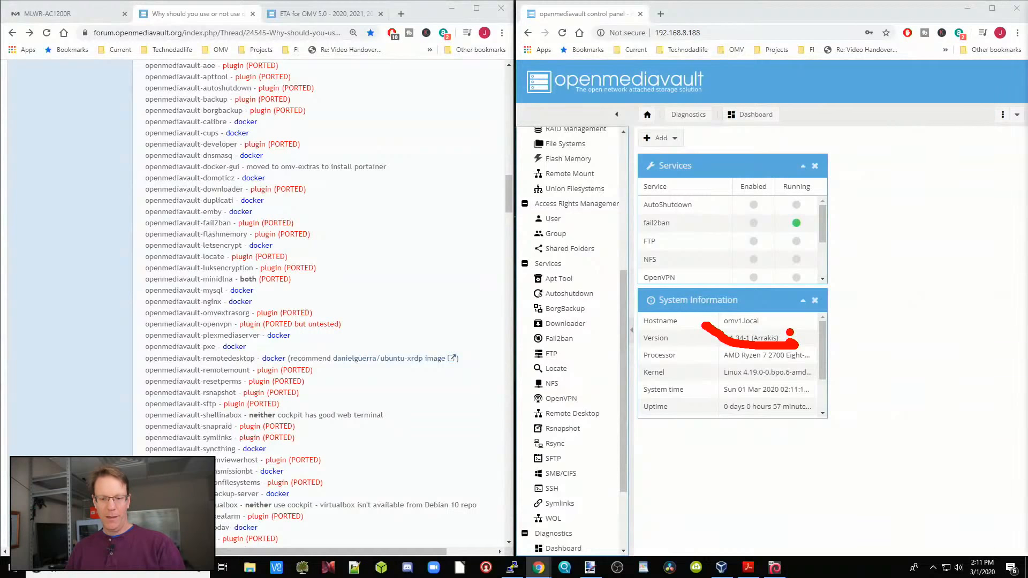
Step: Review the forum thread on why to use or not use dockers, from its title down to the OMV 5 plugin list
{"action": "key", "text": "Escape"}
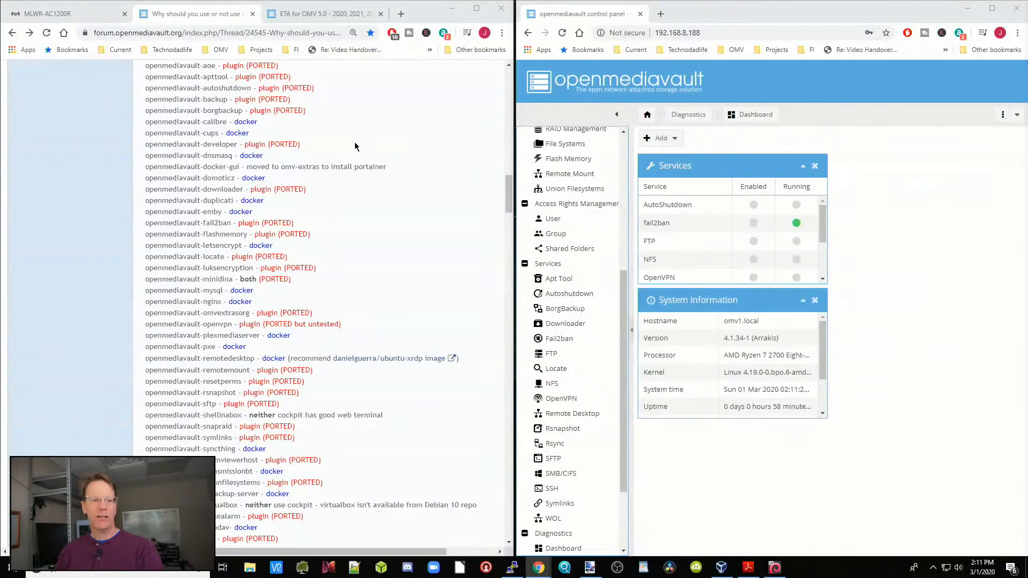
{"action": "scroll", "coordinate": [355, 145], "scroll_direction": "up", "scroll_amount": 20}
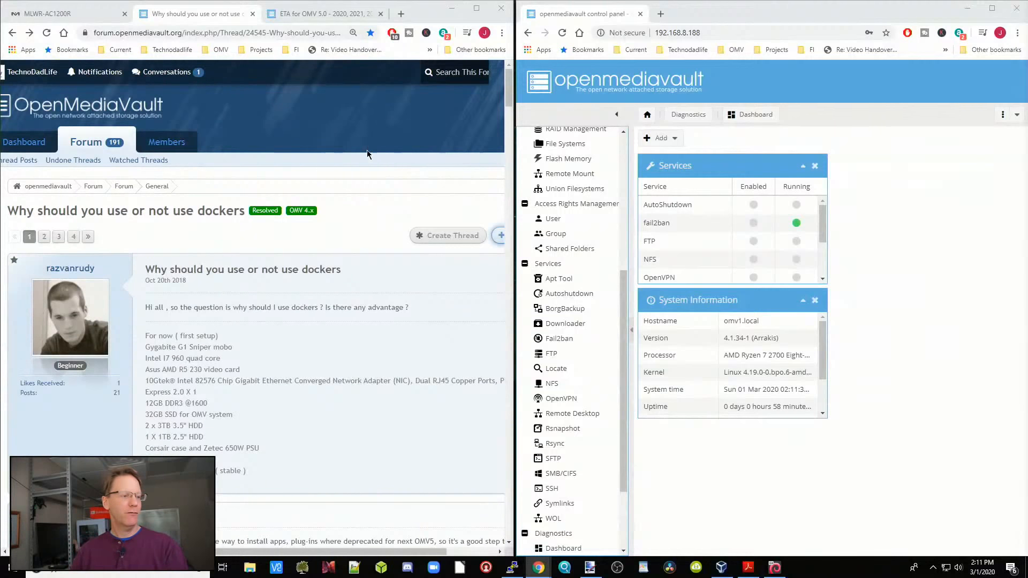
{"action": "left_click_drag", "start_coordinate": [6, 212], "coordinate": [246, 214]}
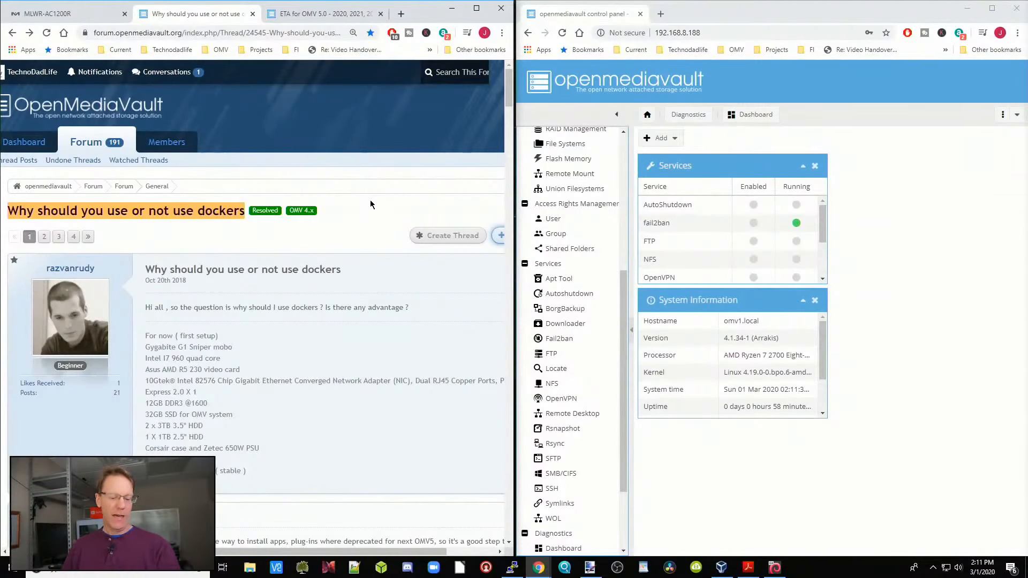
{"action": "left_click", "coordinate": [371, 229]}
{"action": "scroll", "coordinate": [439, 281], "scroll_direction": "down", "scroll_amount": 15}
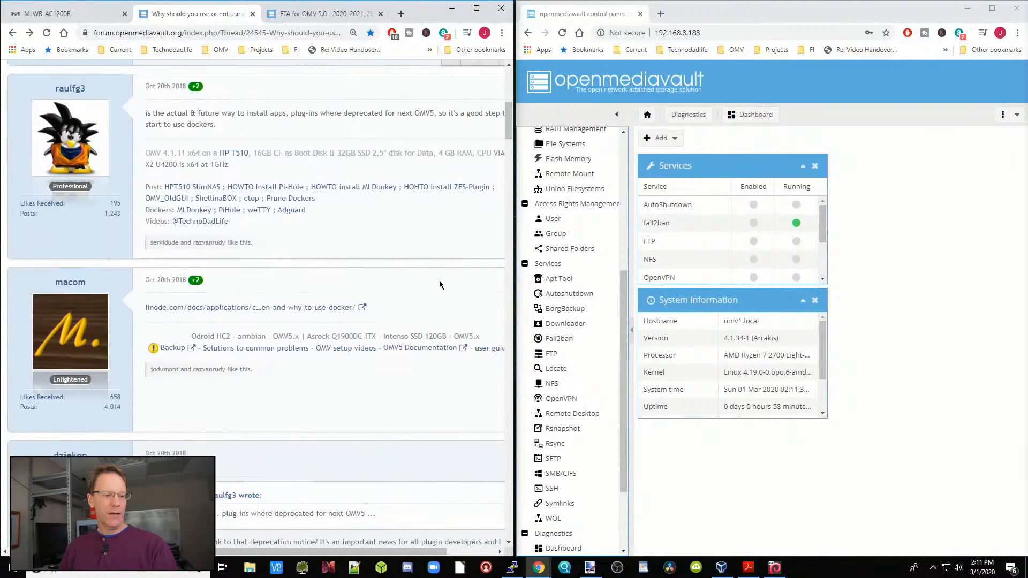
{"action": "scroll", "coordinate": [439, 280], "scroll_direction": "down", "scroll_amount": 15}
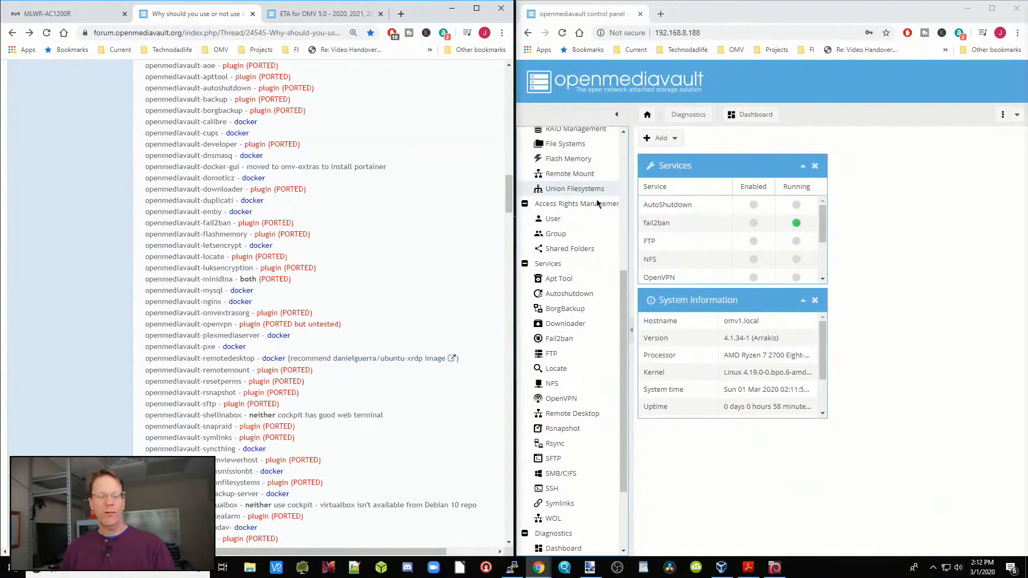
Step: Open the Plugins page of the openmediavault control panel and compare its plugins with the forum's OMV 5 plugin list
{"action": "scroll", "coordinate": [594, 203], "scroll_direction": "up", "scroll_amount": 5}
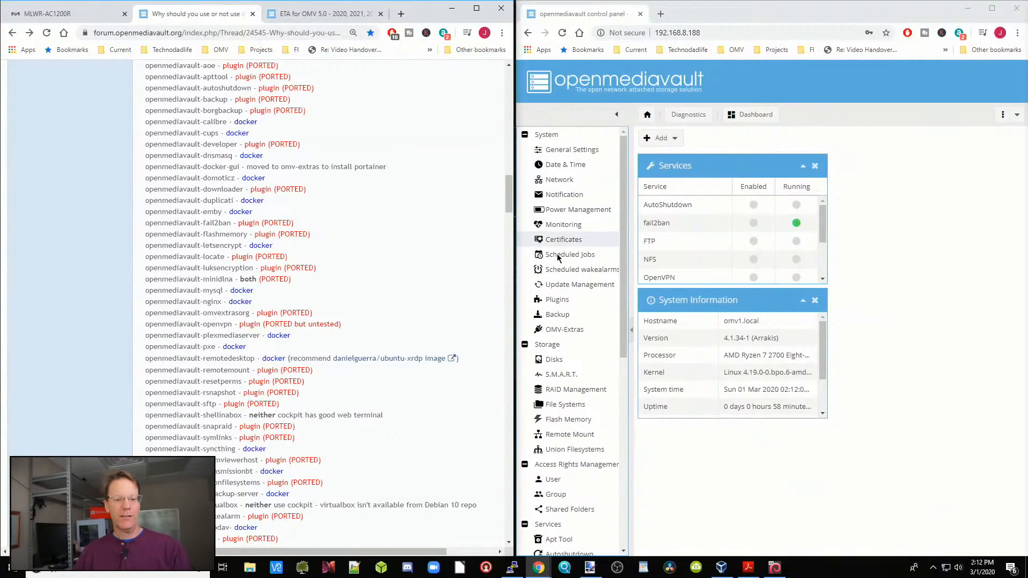
{"action": "left_click", "coordinate": [557, 299]}
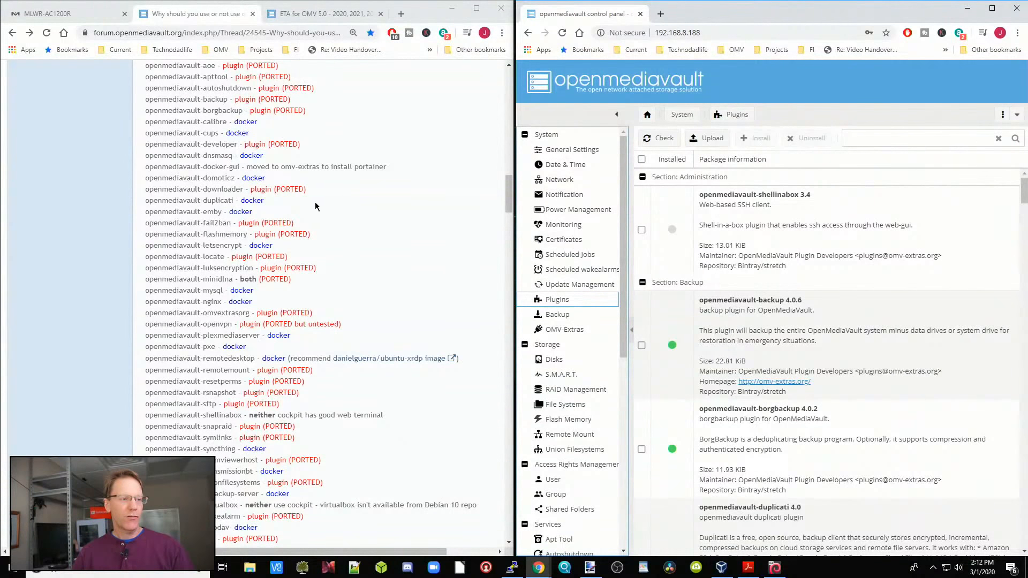
{"action": "scroll", "coordinate": [322, 209], "scroll_direction": "up", "scroll_amount": 1}
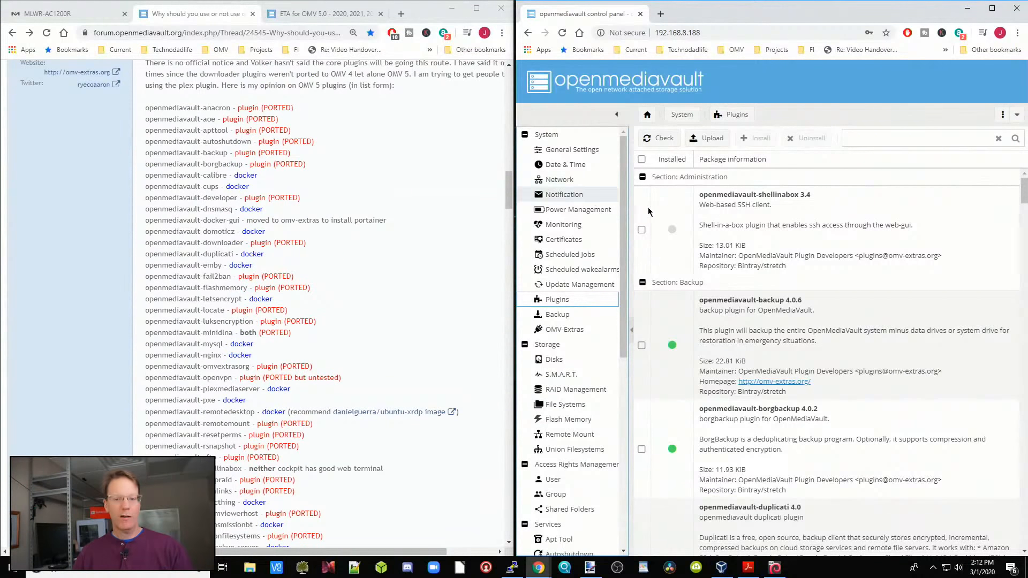
{"action": "scroll", "coordinate": [351, 281], "scroll_direction": "down", "scroll_amount": 4}
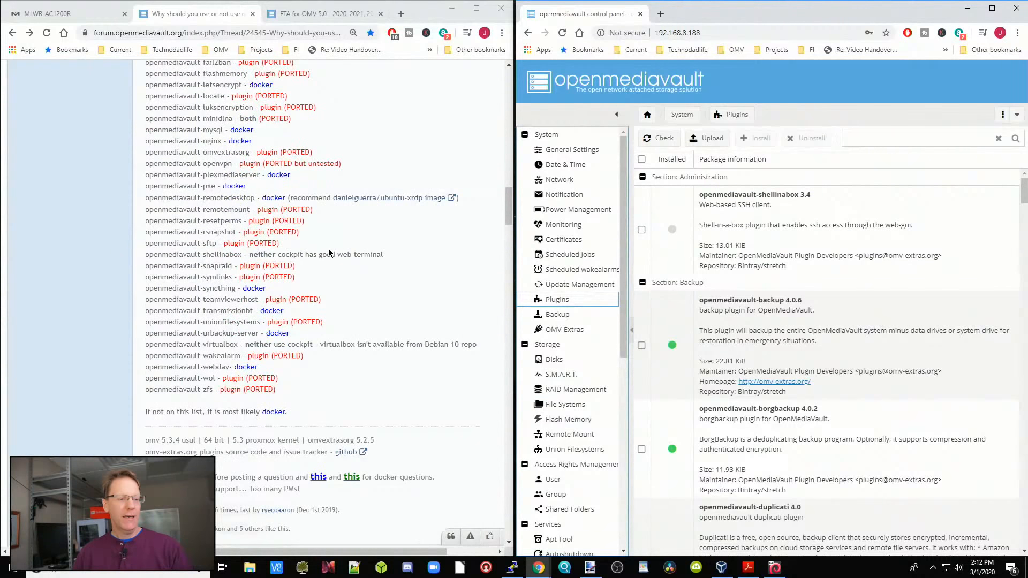
{"action": "scroll", "coordinate": [342, 254], "scroll_direction": "up", "scroll_amount": 4}
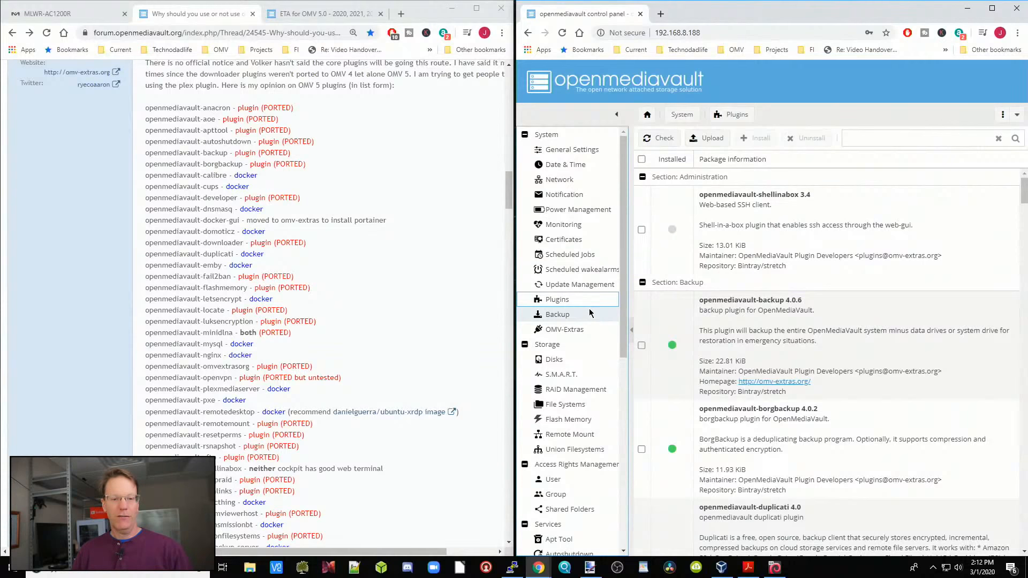
Step: Review the control panel's Storage, Access Rights Management and Services entries against the forum's plugin list
{"action": "scroll", "coordinate": [589, 309], "scroll_direction": "down", "scroll_amount": 2}
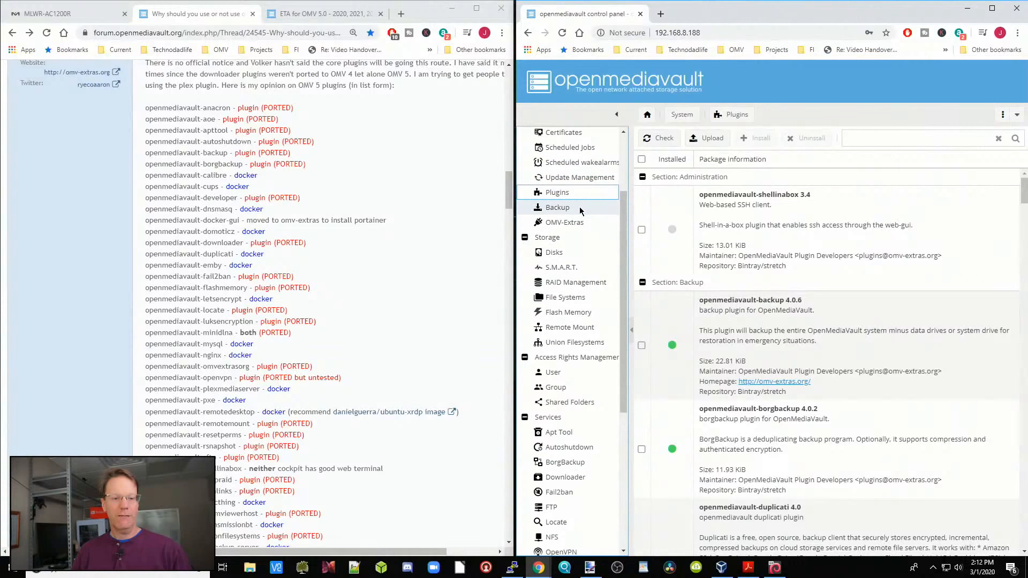
{"action": "scroll", "coordinate": [587, 214], "scroll_direction": "down", "scroll_amount": 2}
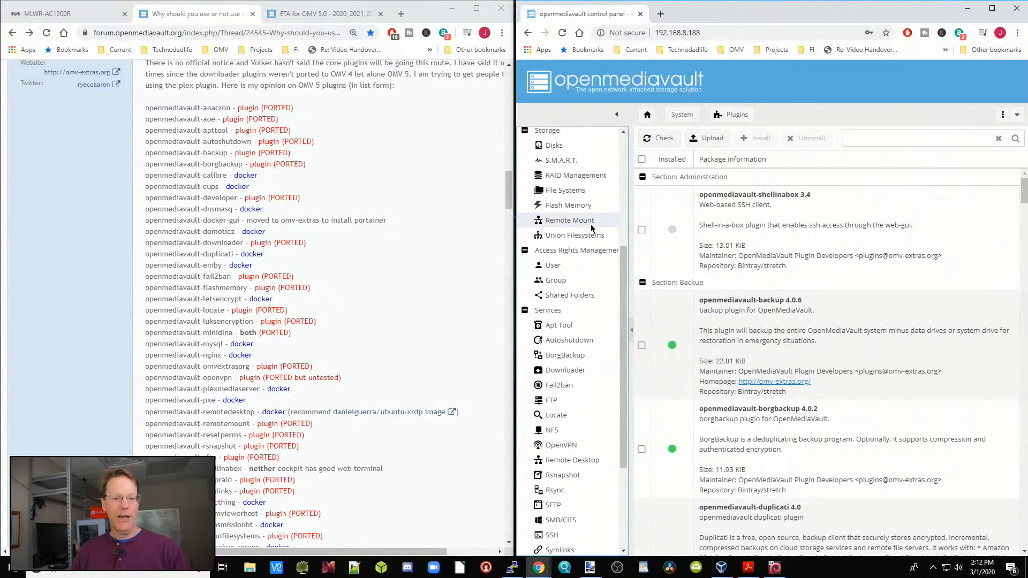
{"action": "scroll", "coordinate": [591, 242], "scroll_direction": "down", "scroll_amount": 3}
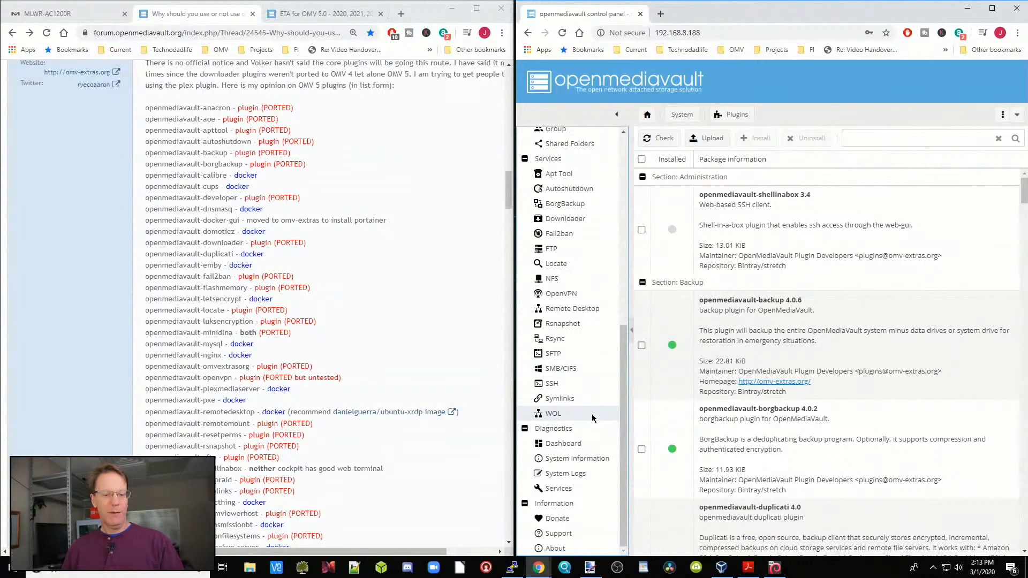
{"action": "left_click_drag", "start_coordinate": [624, 413], "coordinate": [624, 348]}
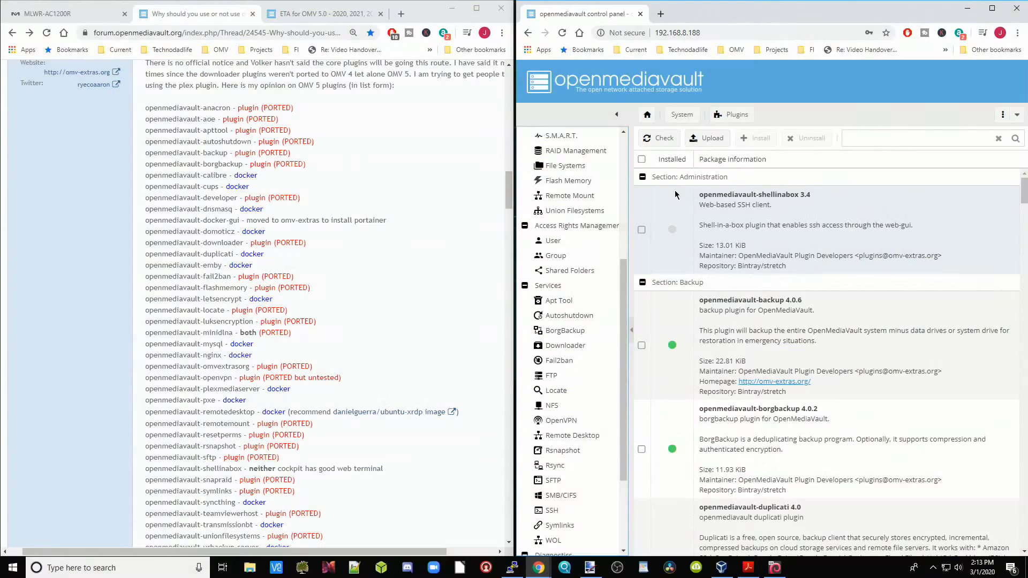
Step: Open the "ETA for OMV 5.0" forum thread and find post 38 with the commands for upgrading OMV 4.x to 5.x
{"action": "left_click", "coordinate": [346, 16]}
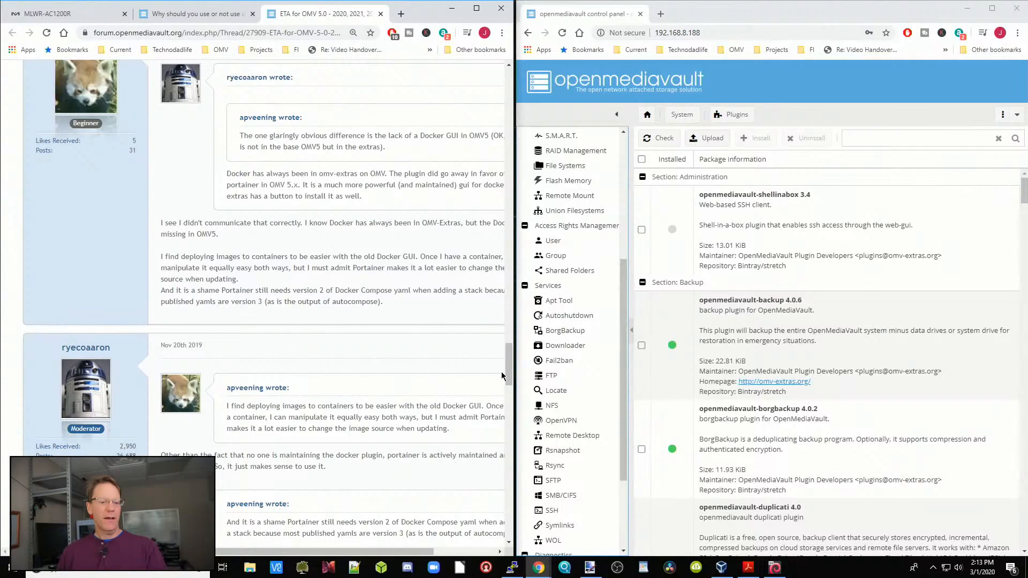
{"action": "left_click_drag", "start_coordinate": [513, 368], "coordinate": [511, 94]}
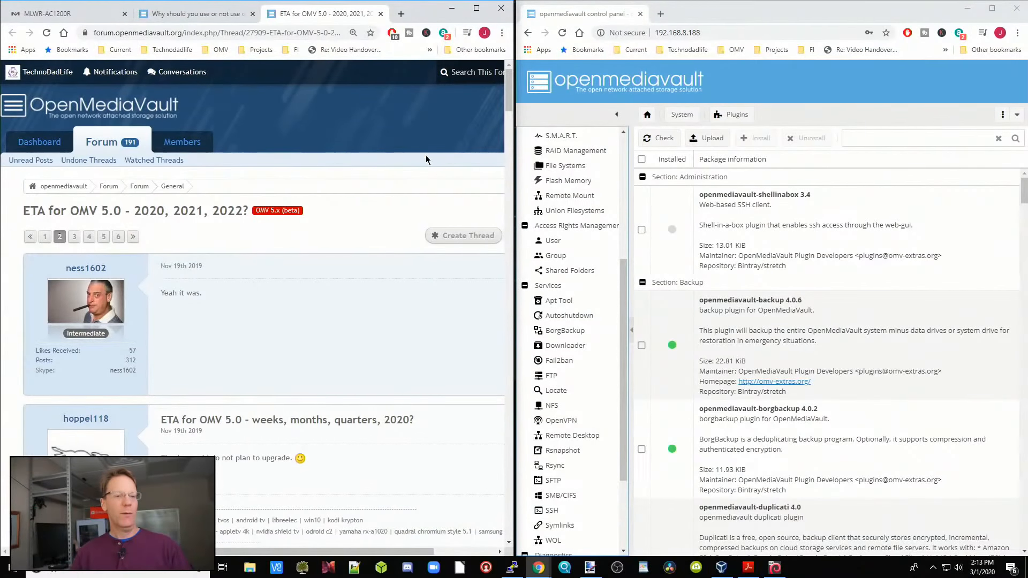
{"action": "left_click_drag", "start_coordinate": [508, 107], "coordinate": [486, 471]}
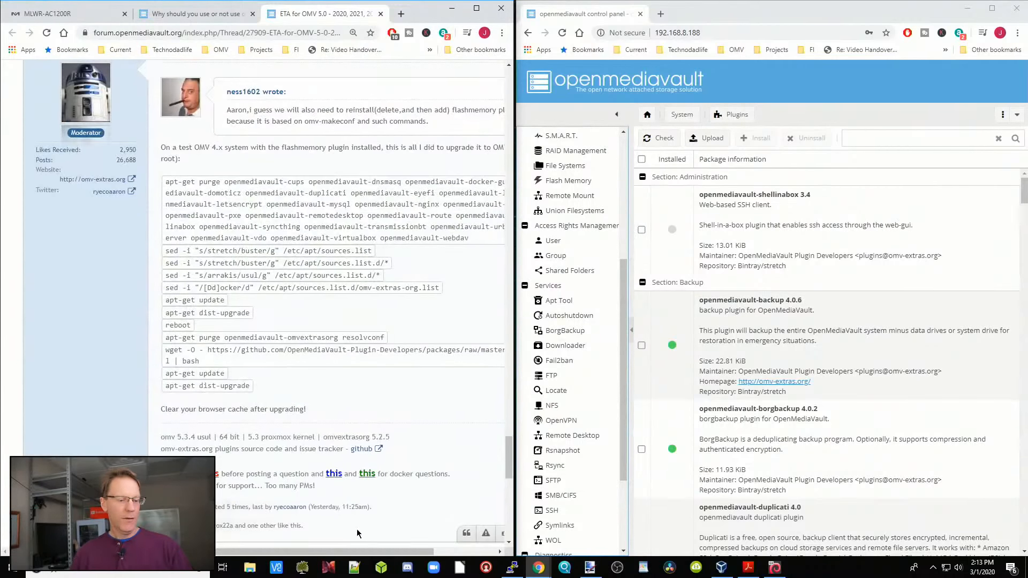
{"action": "left_click_drag", "start_coordinate": [382, 554], "coordinate": [478, 563]}
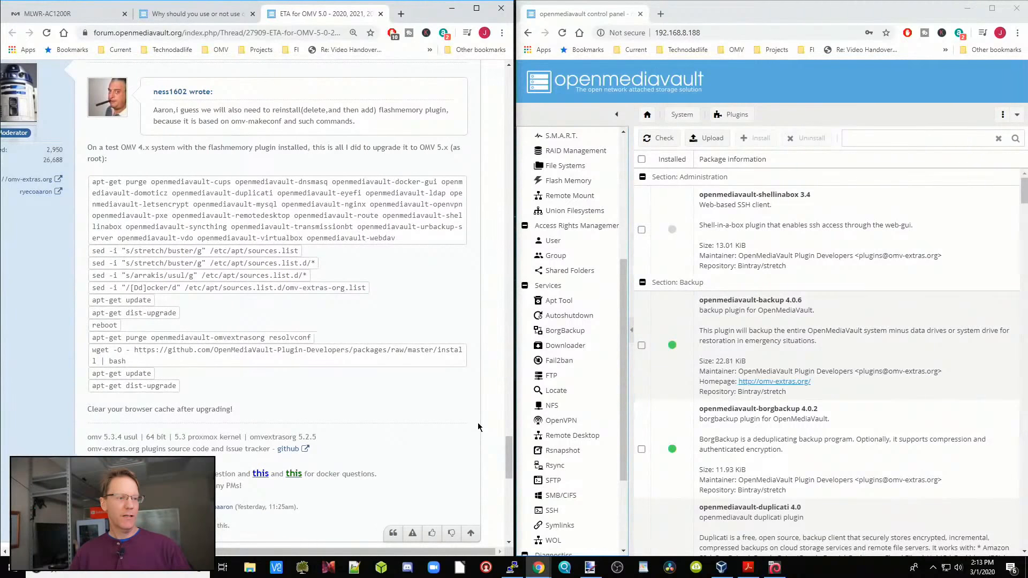
{"action": "scroll", "coordinate": [476, 427], "scroll_direction": "up", "scroll_amount": 2}
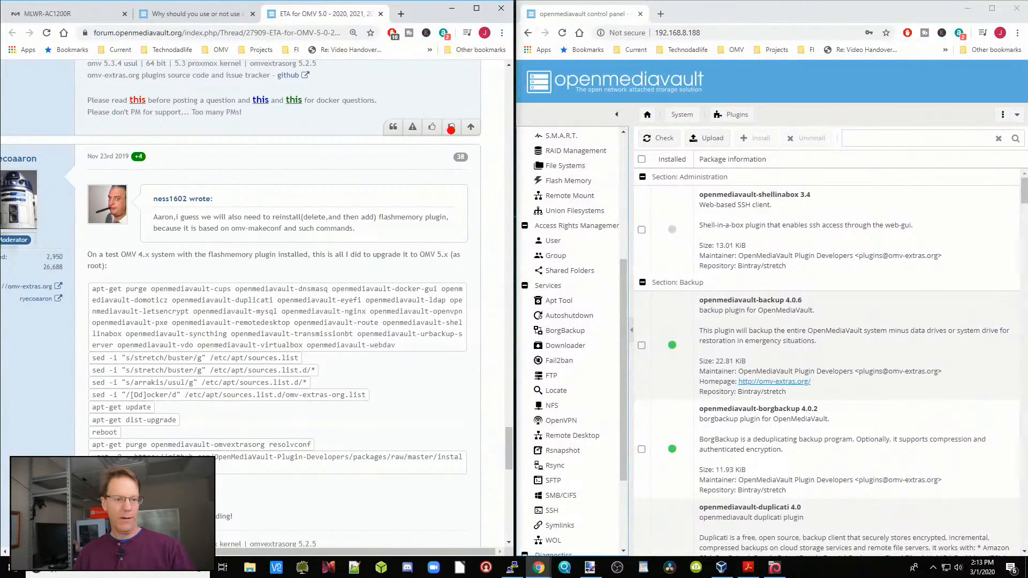
{"action": "left_click_drag", "start_coordinate": [414, 135], "coordinate": [481, 177]}
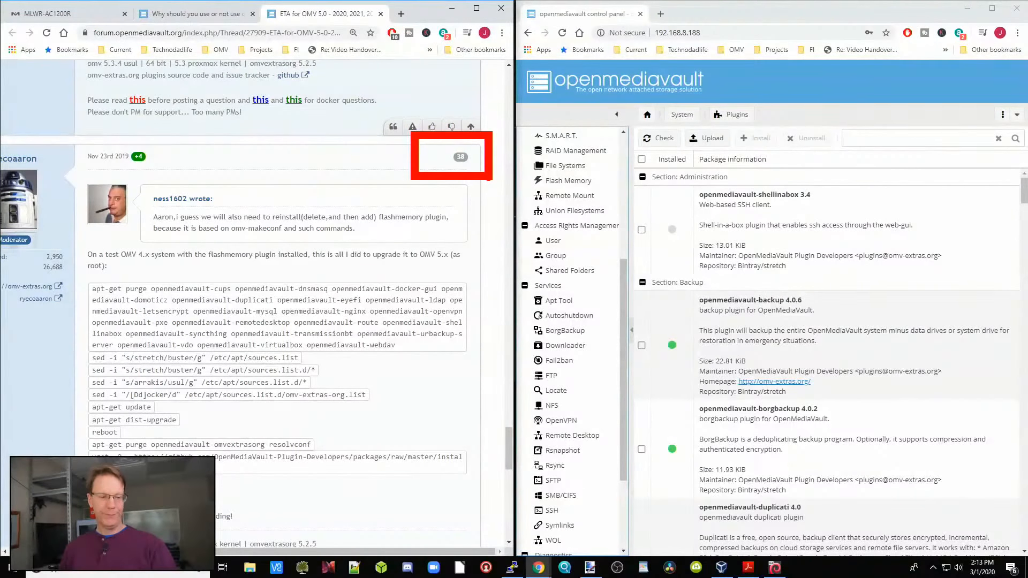
{"action": "key", "text": "Escape"}
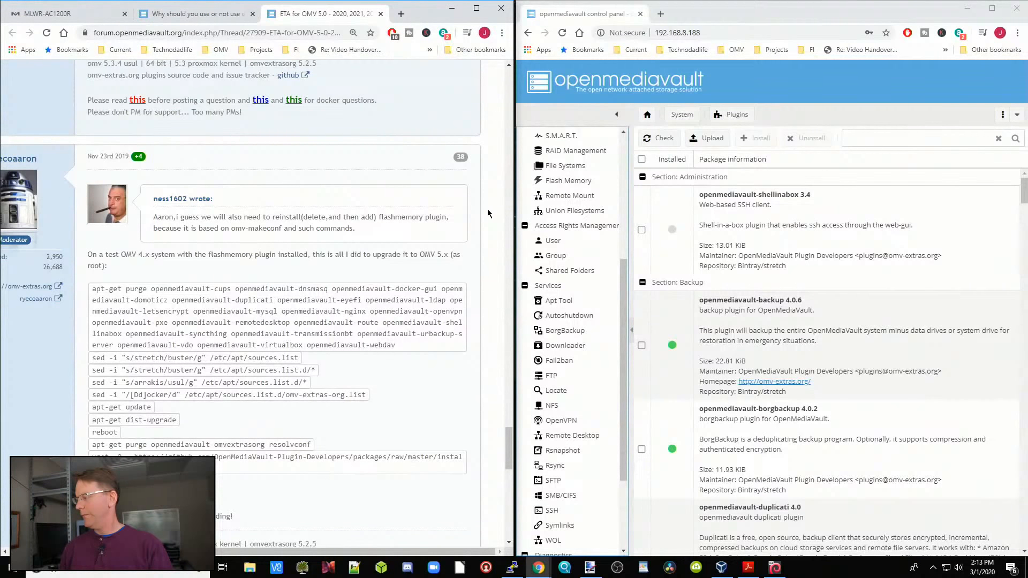
{"action": "scroll", "coordinate": [428, 230], "scroll_direction": "down", "scroll_amount": 2}
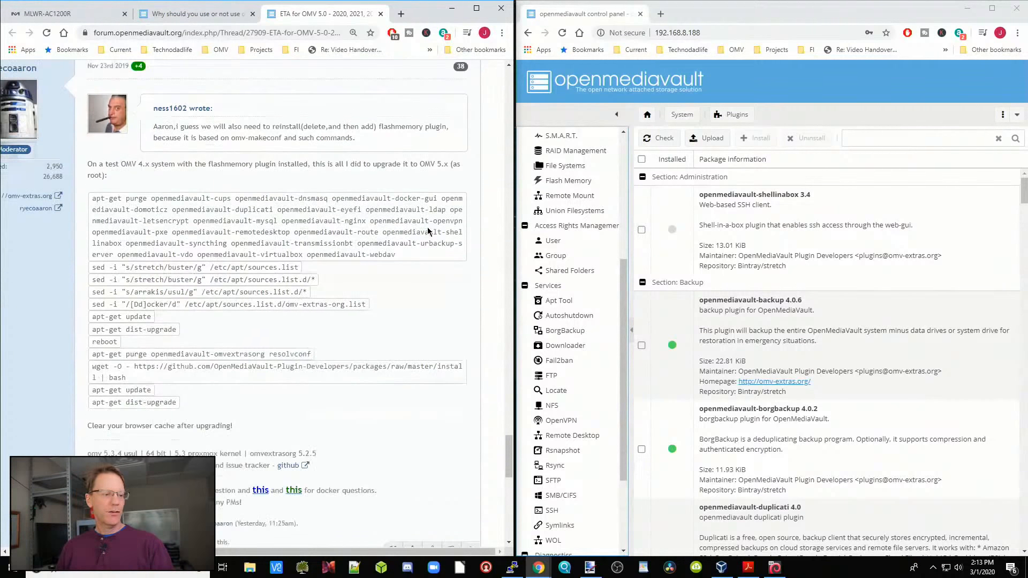
{"action": "scroll", "coordinate": [428, 232], "scroll_direction": "down", "scroll_amount": 1}
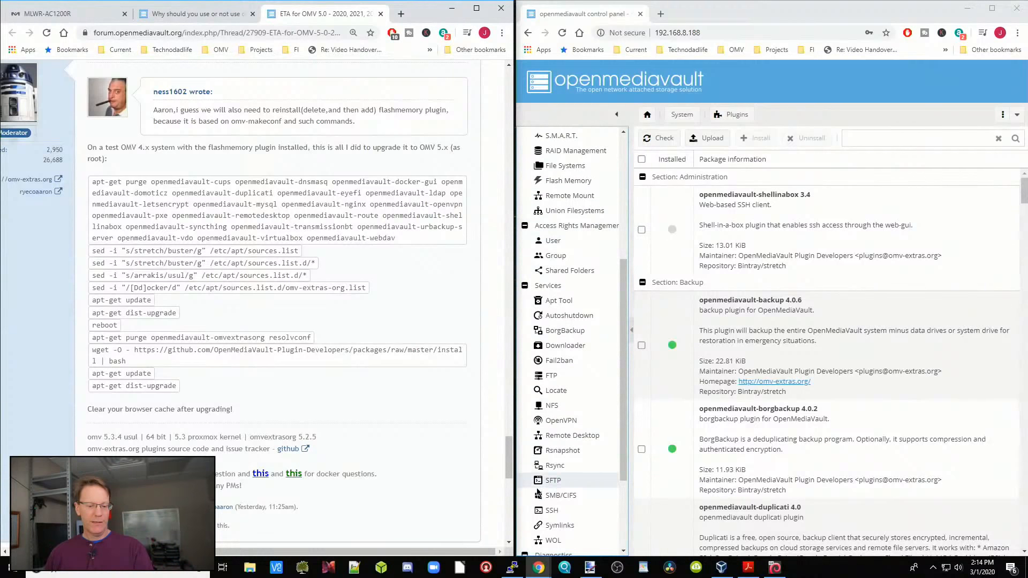
Step: Switch to PuTTY, open an SSH connection to the server at 192.168.8.188 on port 22, and accept its host key
{"action": "left_click", "coordinate": [511, 572]}
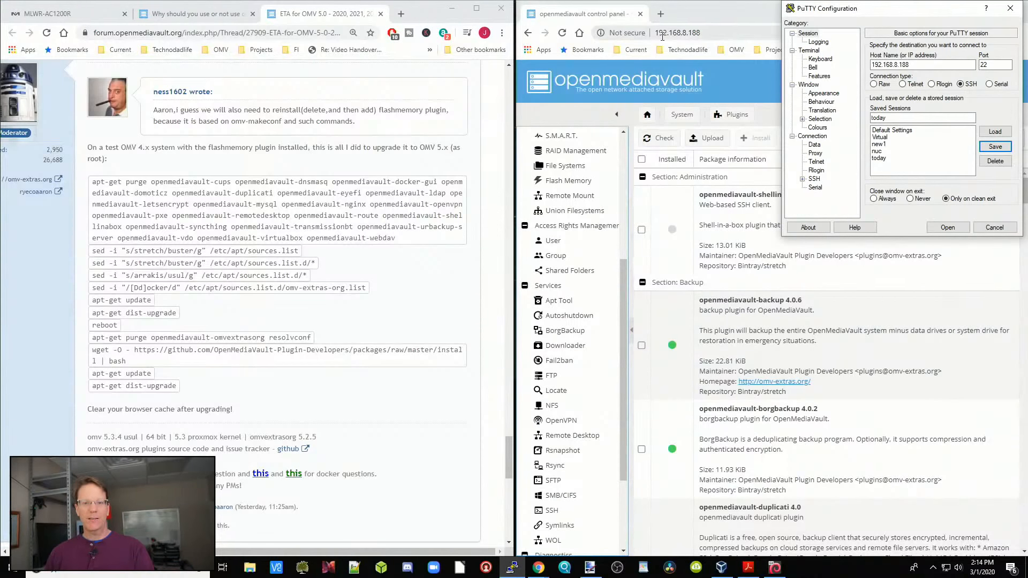
{"action": "left_click", "coordinate": [679, 33]}
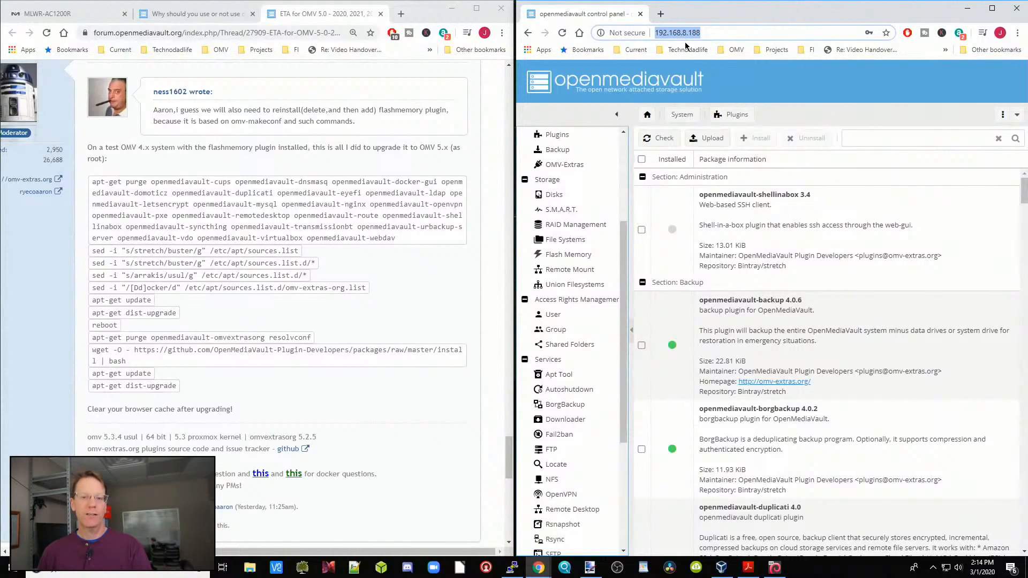
{"action": "left_click", "coordinate": [512, 567]}
{"action": "left_click_drag", "start_coordinate": [928, 65], "coordinate": [862, 65]}
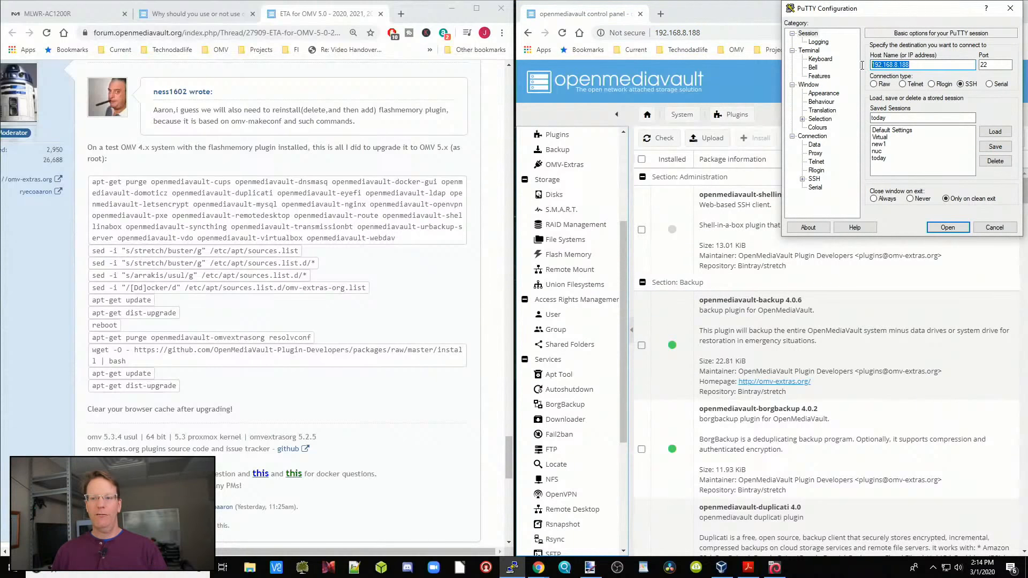
{"action": "left_click", "coordinate": [947, 227]}
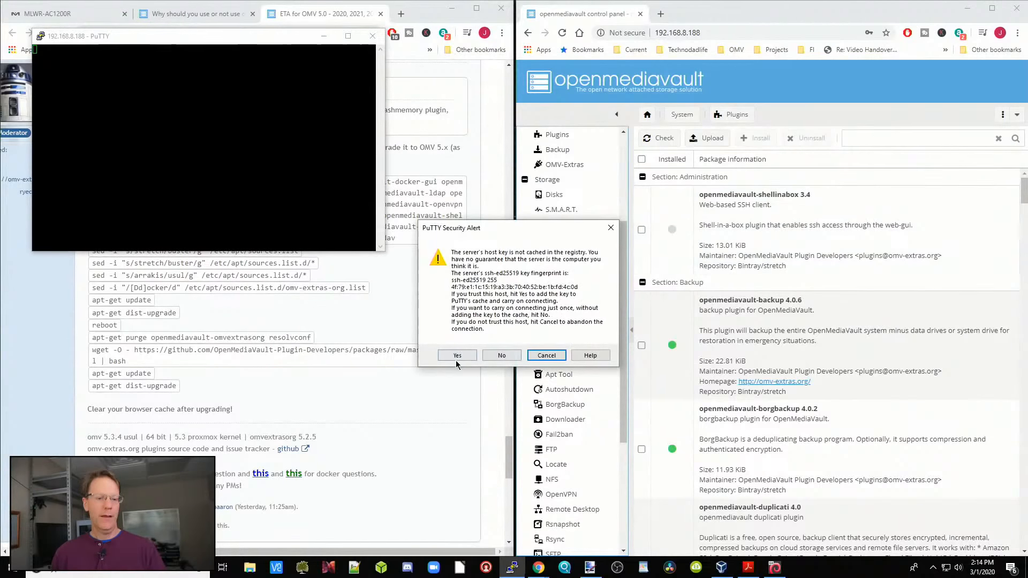
{"action": "left_click", "coordinate": [458, 355]}
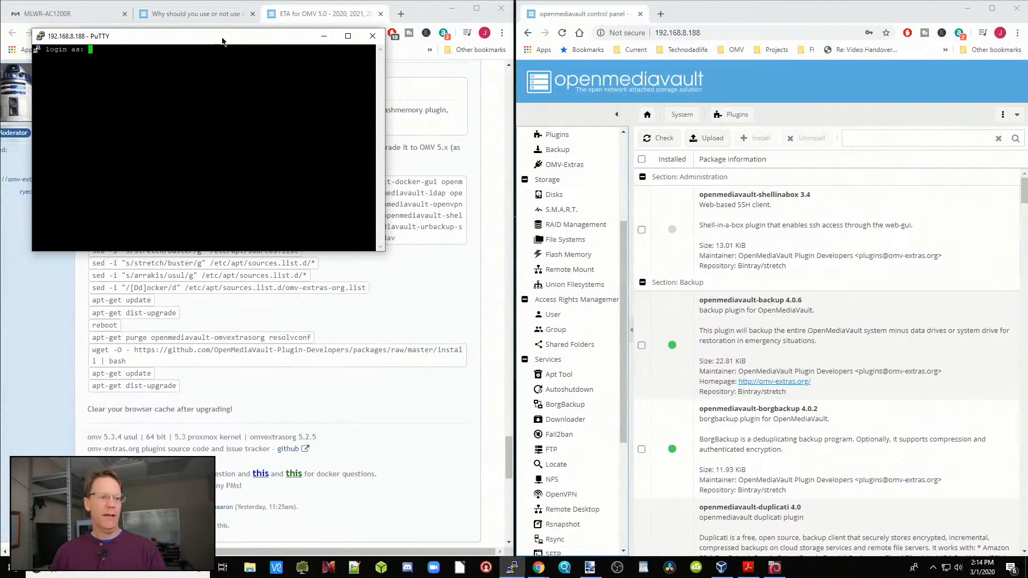
Step: Log in to the SSH session as root with the account password, keeping the terminal window beside the forum post
{"action": "left_click_drag", "start_coordinate": [222, 37], "coordinate": [752, 10]}
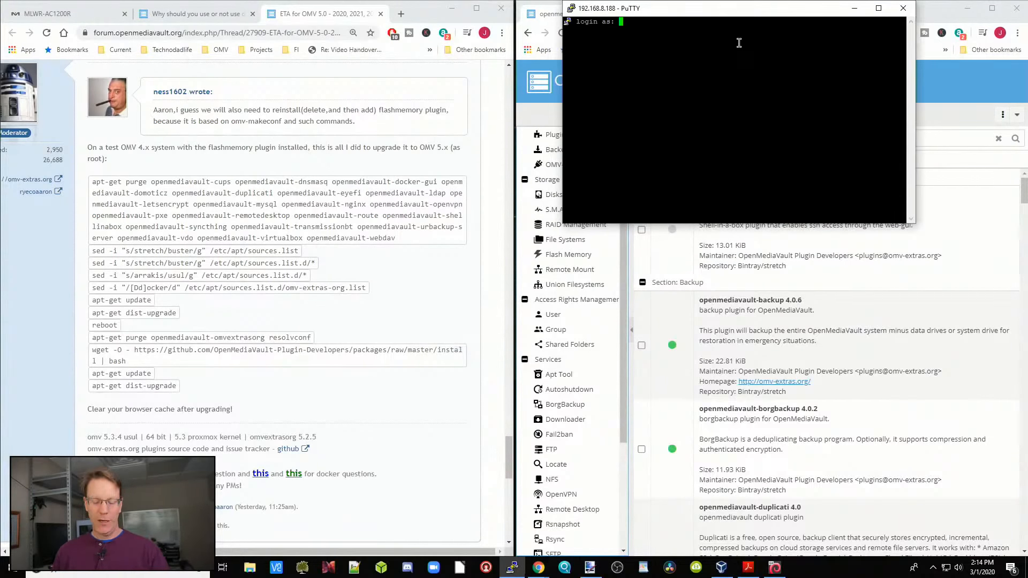
{"action": "type", "text": "root"}
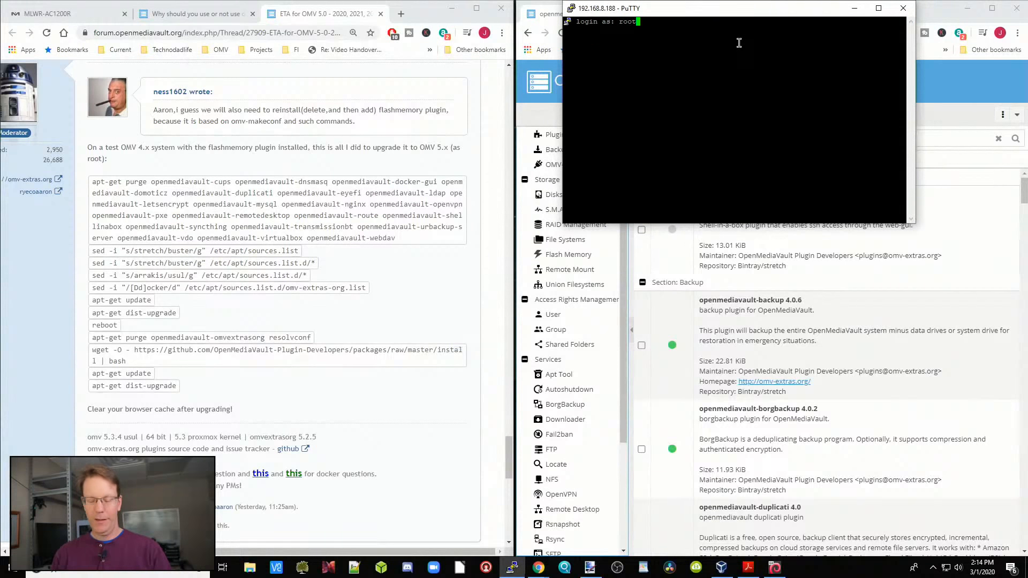
{"action": "key", "text": "Return"}
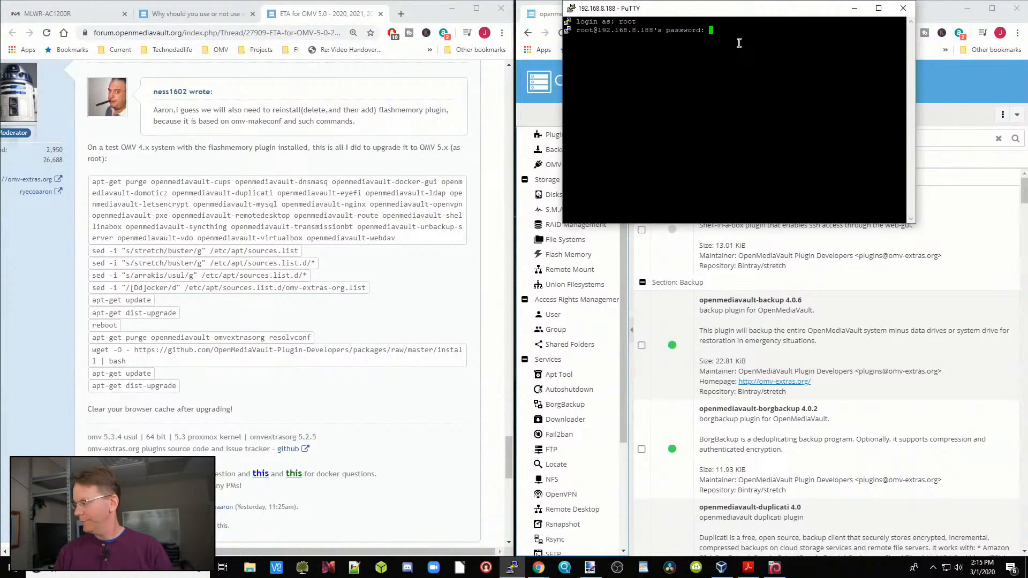
{"action": "key", "text": "Return"}
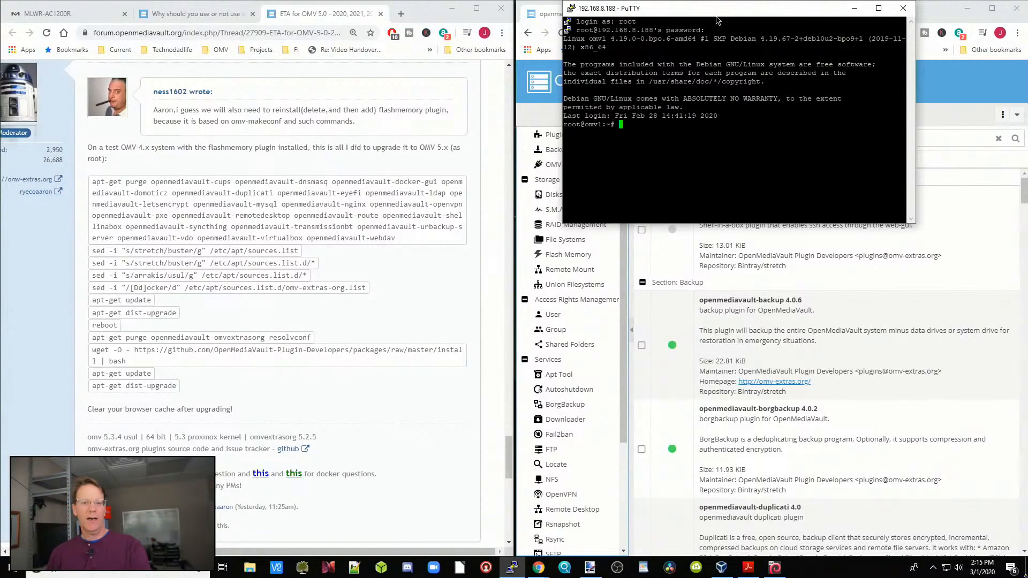
{"action": "left_click_drag", "start_coordinate": [719, 17], "coordinate": [737, 107]}
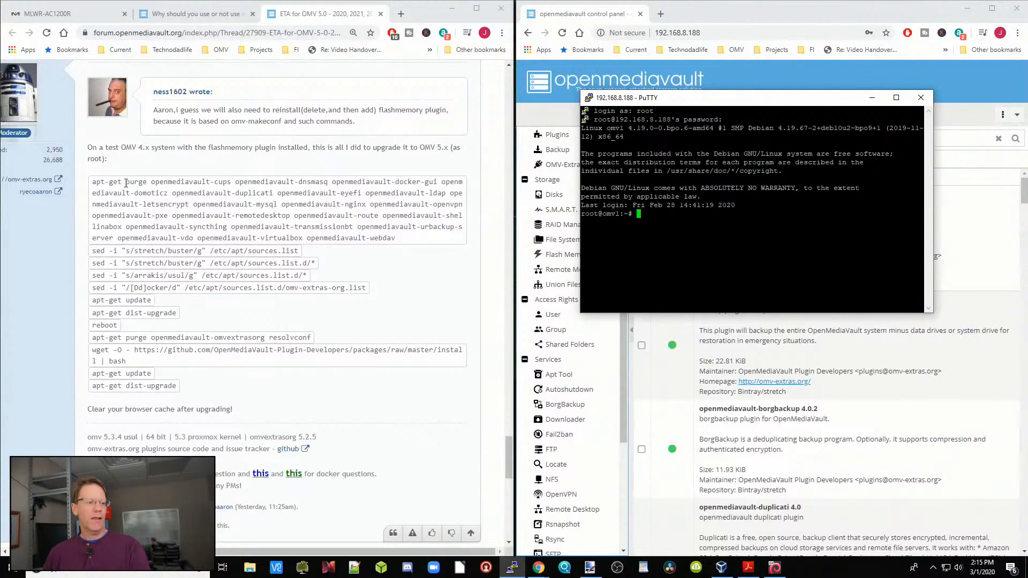
Step: Examine the forum post's apt-get purge command and the openmediavault plugins it removes, starting with openmediavault-cups
{"action": "left_click_drag", "start_coordinate": [94, 182], "coordinate": [419, 238]}
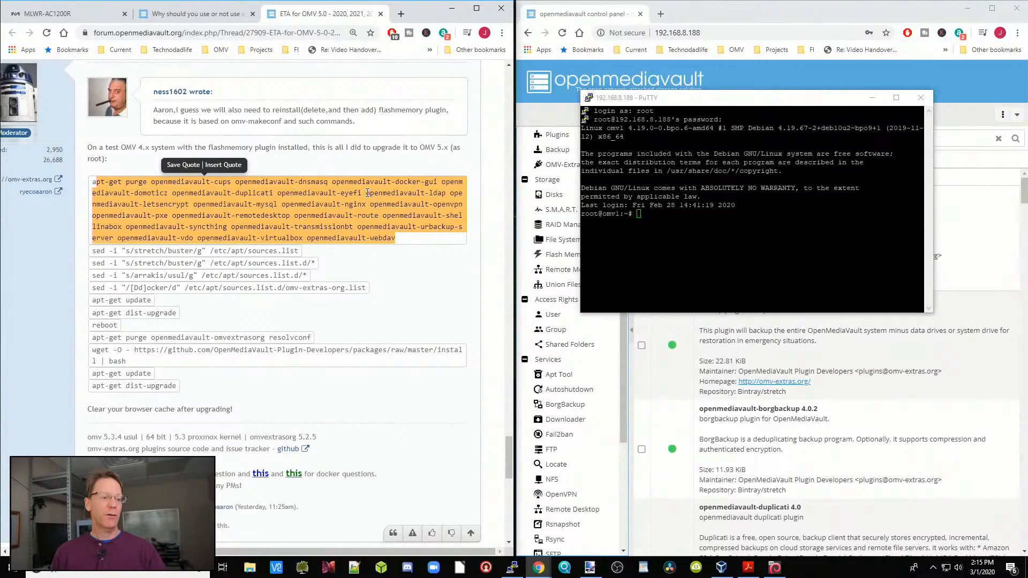
{"action": "left_click", "coordinate": [426, 237]}
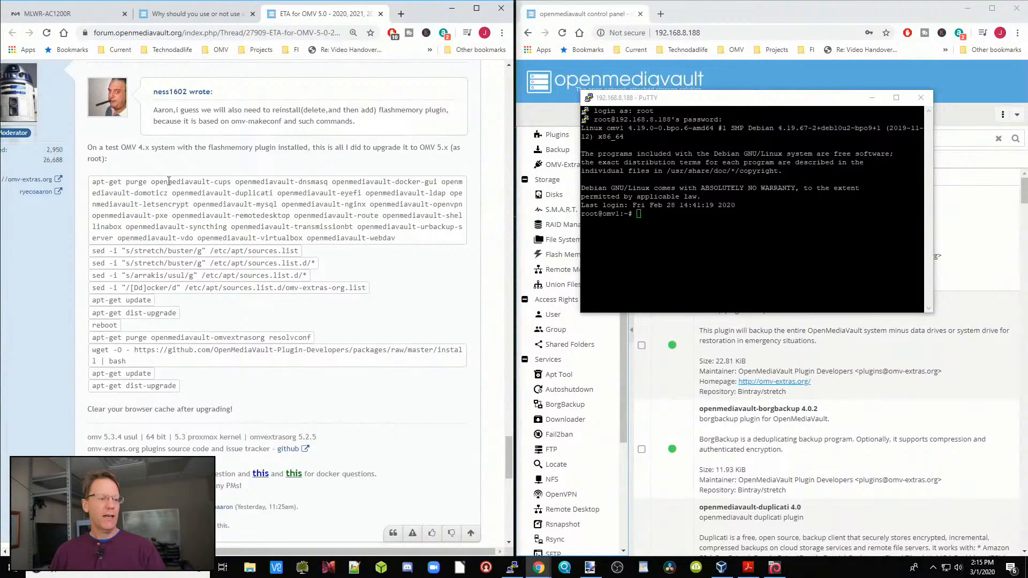
{"action": "left_click_drag", "start_coordinate": [151, 182], "coordinate": [228, 182]}
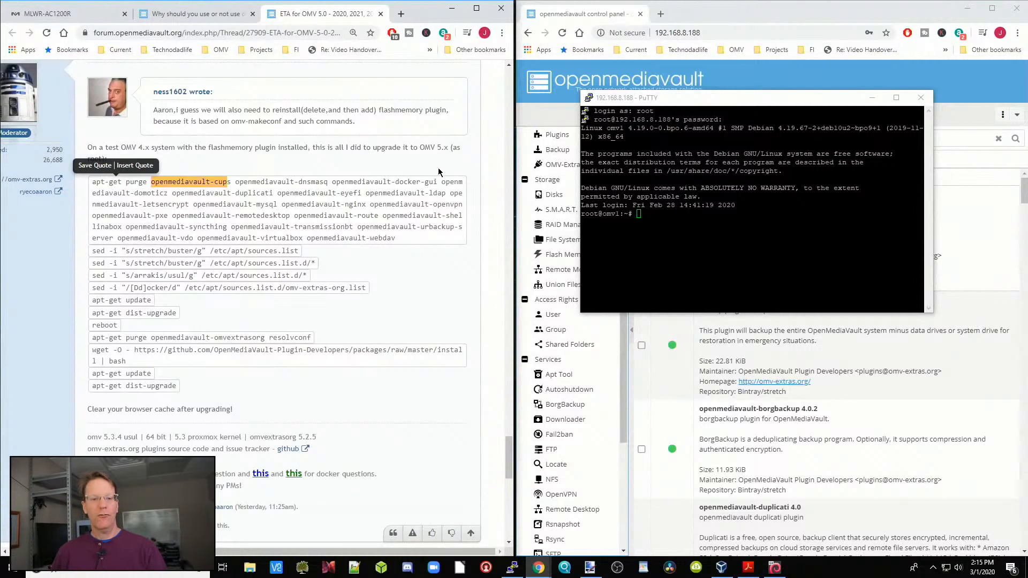
Step: Filter the control panel's plugins by "autosh" and uninstall openmediavault-autoshutdown, accepting the page reload
{"action": "left_click", "coordinate": [762, 16]}
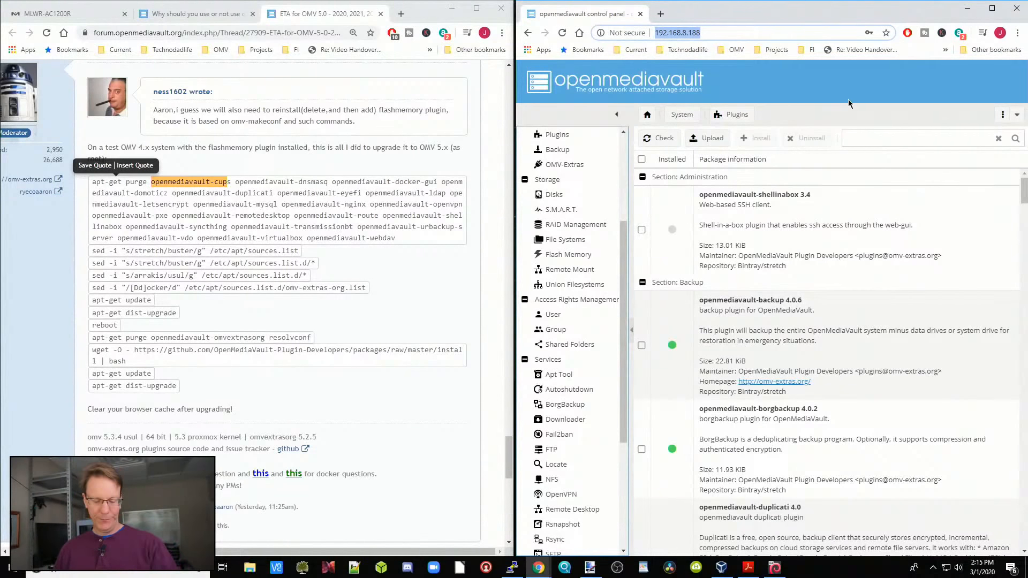
{"action": "mouse_move", "coordinate": [833, 114]}
{"action": "left_mouse_down"}
{"action": "mouse_move", "coordinate": [938, 163]}
{"action": "mouse_move", "coordinate": [1009, 157]}
{"action": "left_mouse_up"}
{"action": "key", "text": "Escape"}
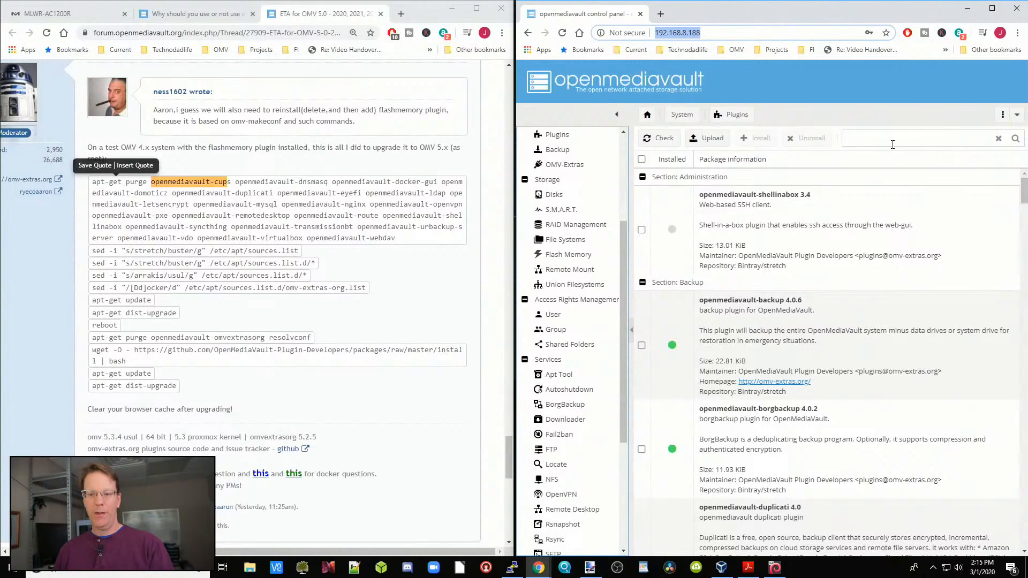
{"action": "left_click", "coordinate": [890, 141]}
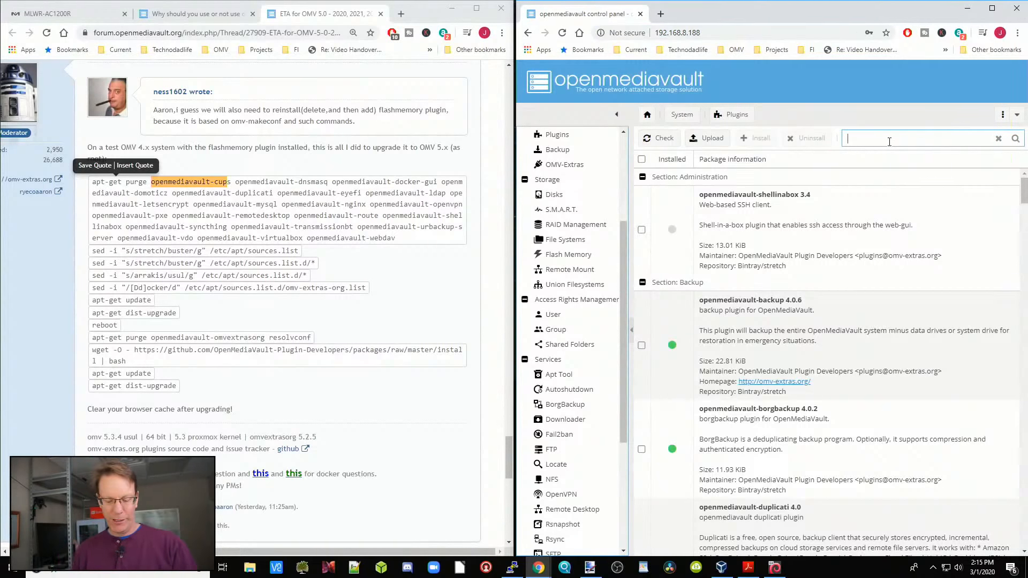
{"action": "type", "text": "auto"}
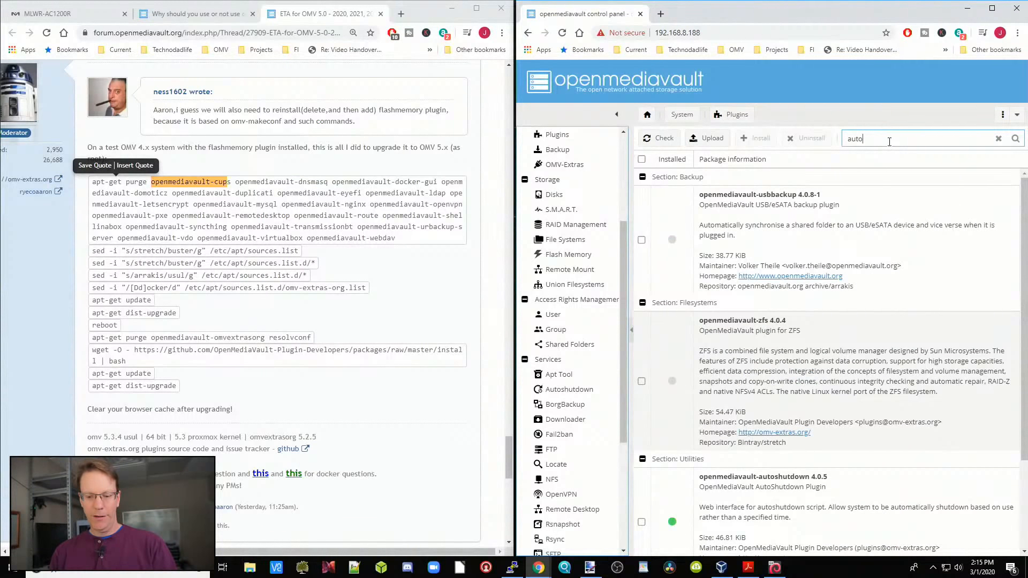
{"action": "type", "text": "sh"}
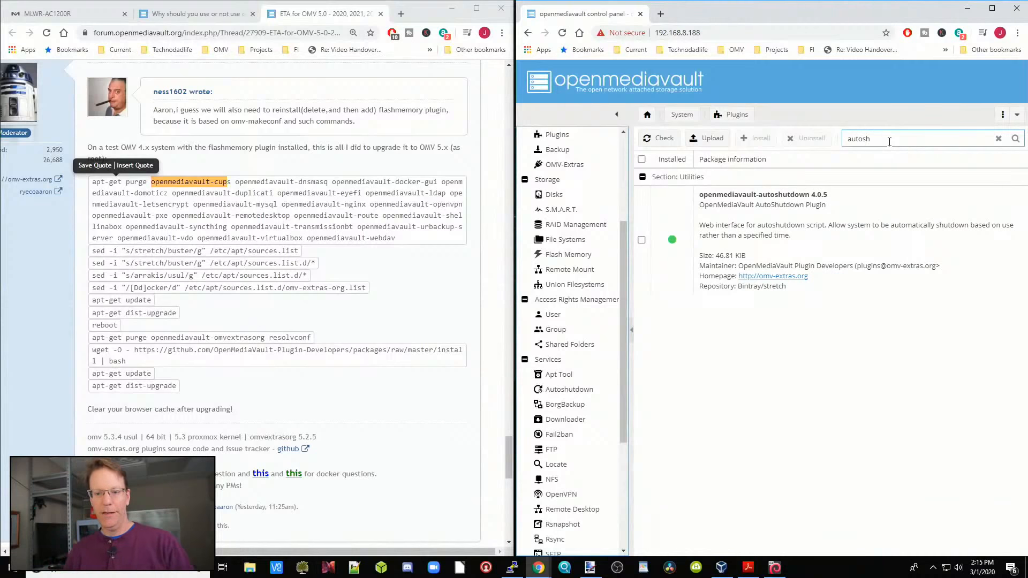
{"action": "left_click", "coordinate": [642, 244]}
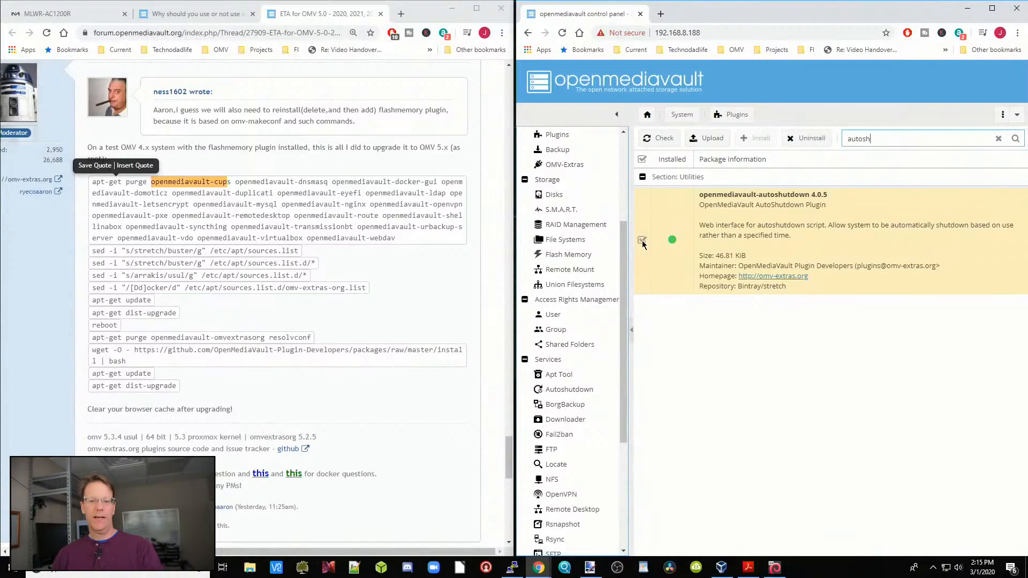
{"action": "left_click", "coordinate": [814, 140]}
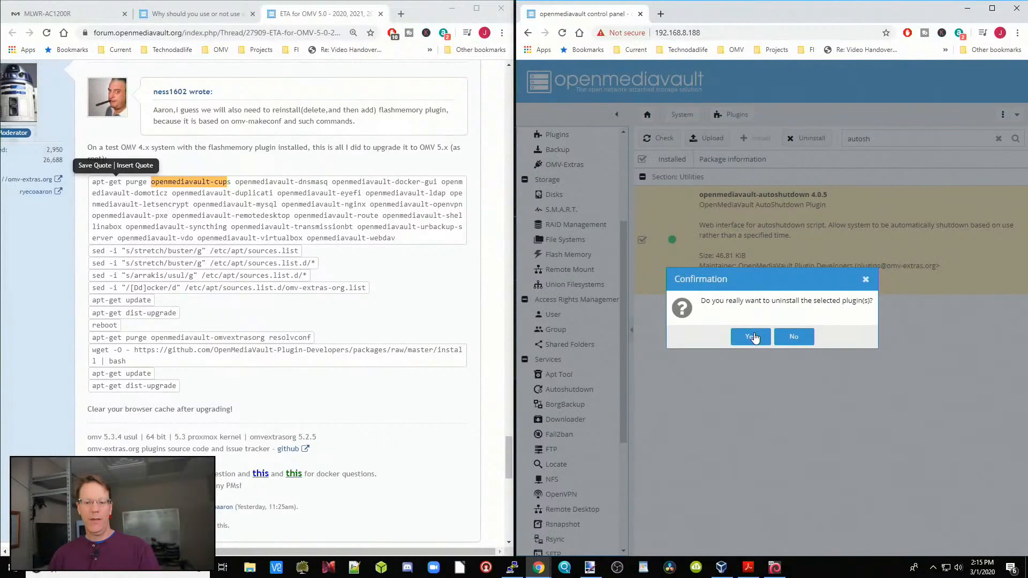
{"action": "left_click", "coordinate": [753, 336]}
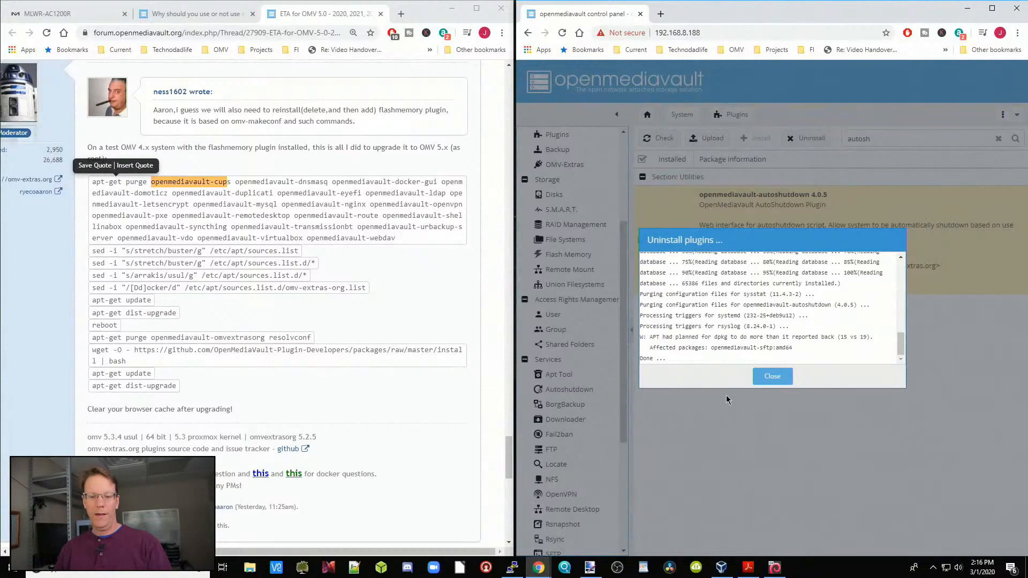
{"action": "left_click", "coordinate": [771, 377]}
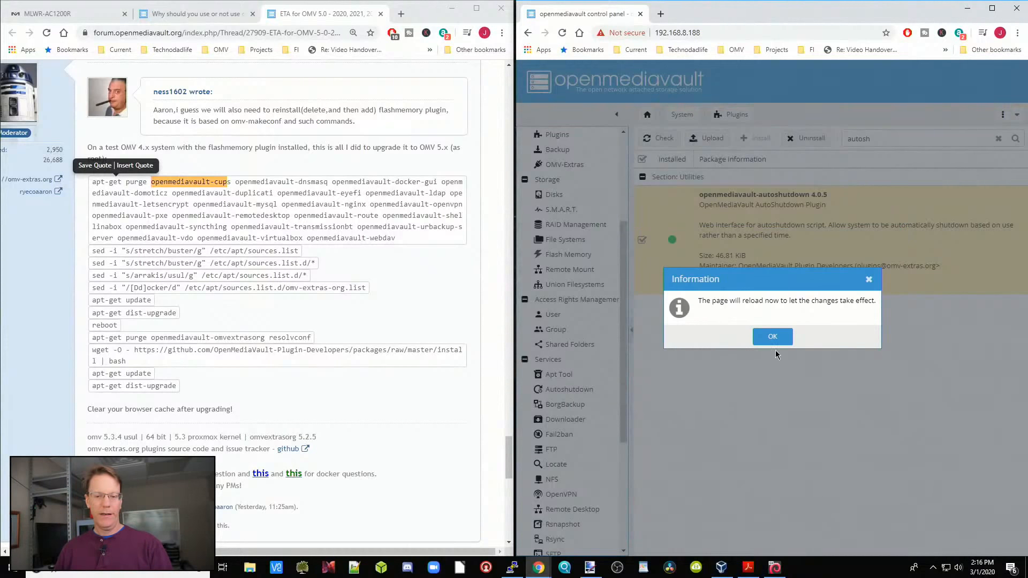
{"action": "left_click", "coordinate": [773, 336]}
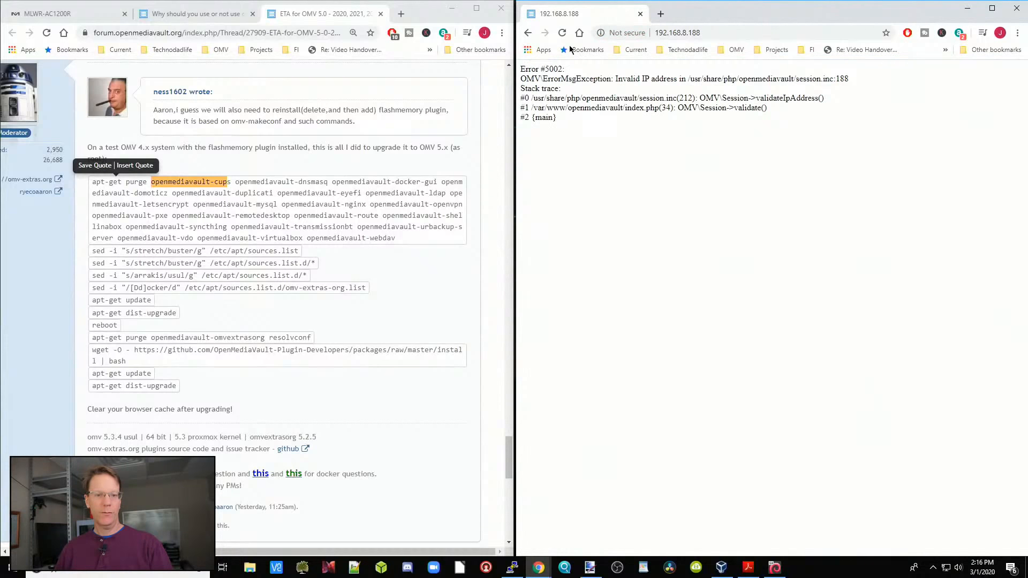
Step: Reload the control panel page and log in as admin with the account password
{"action": "left_click", "coordinate": [562, 33]}
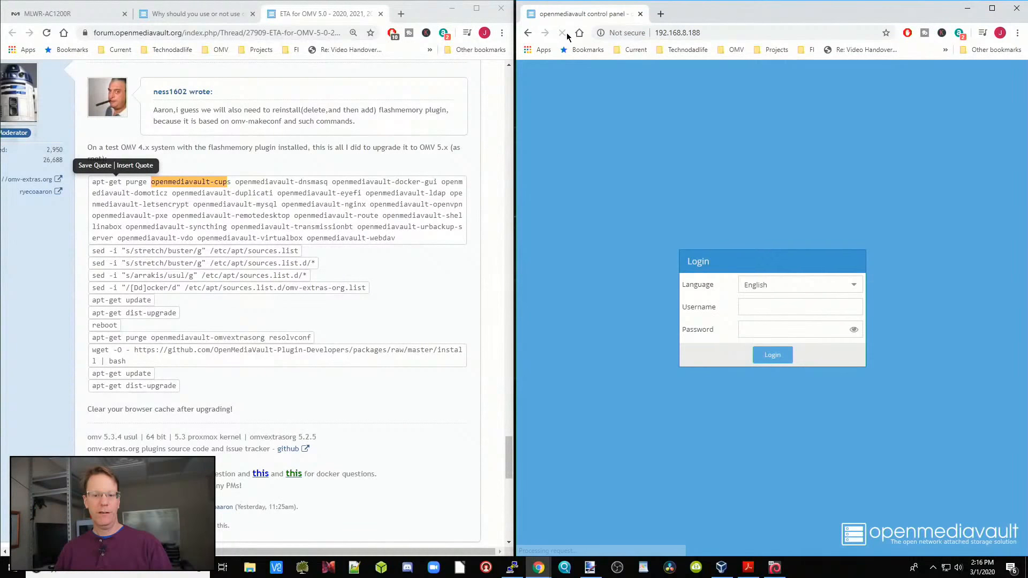
{"action": "type", "text": "admin"}
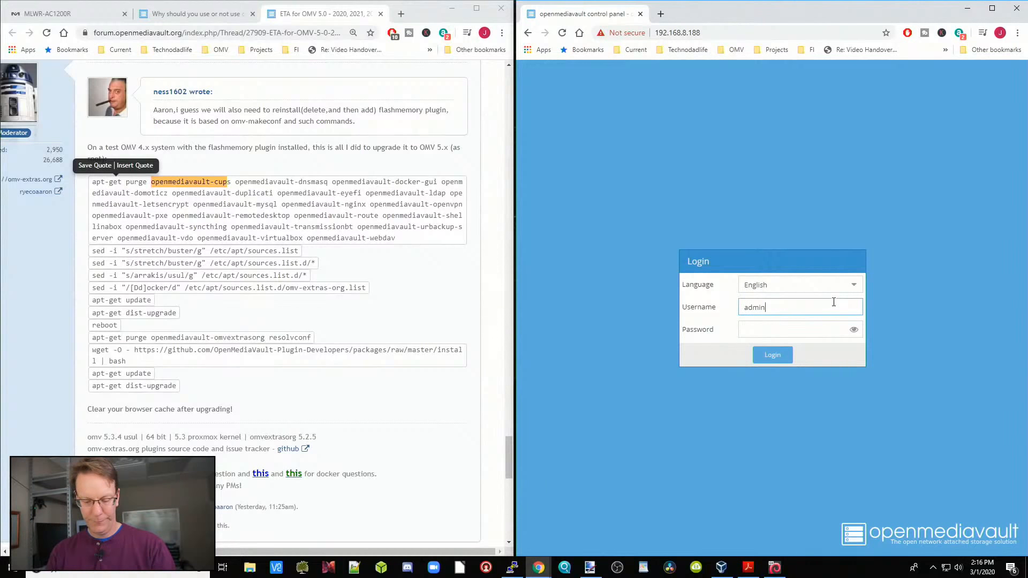
{"action": "key", "text": "Tab"}
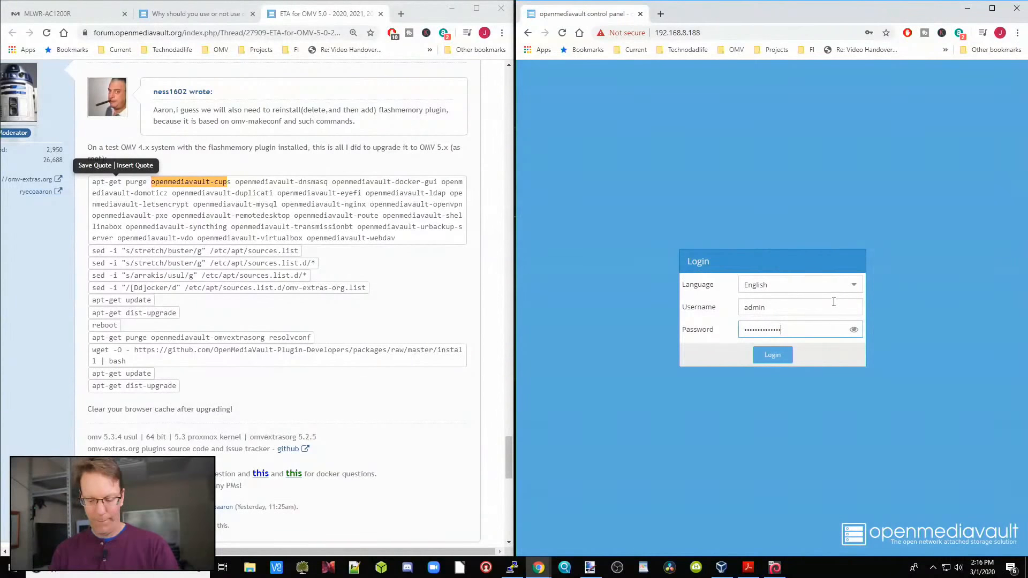
{"action": "key", "text": "Return"}
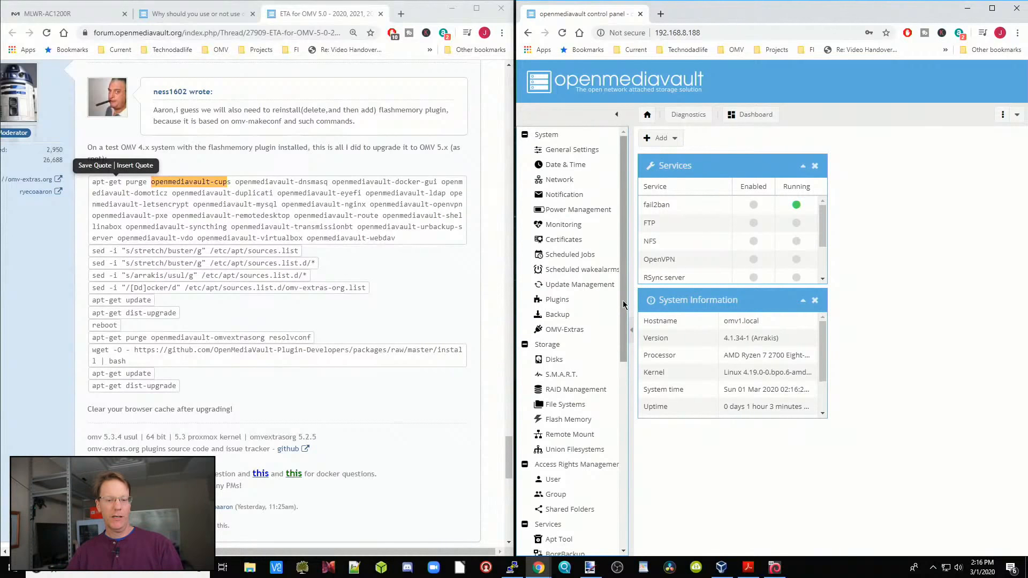
Step: Compare the control panel's Services entries with the forum's plugin list, checking the status of openmediavault-openvpn
{"action": "left_click_drag", "start_coordinate": [624, 304], "coordinate": [632, 431]}
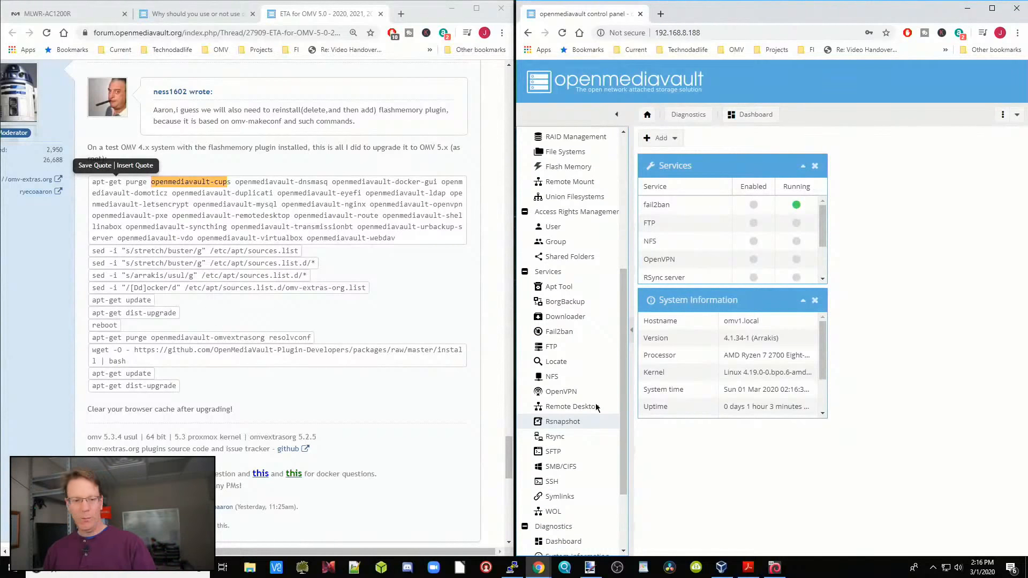
{"action": "left_click", "coordinate": [180, 14]}
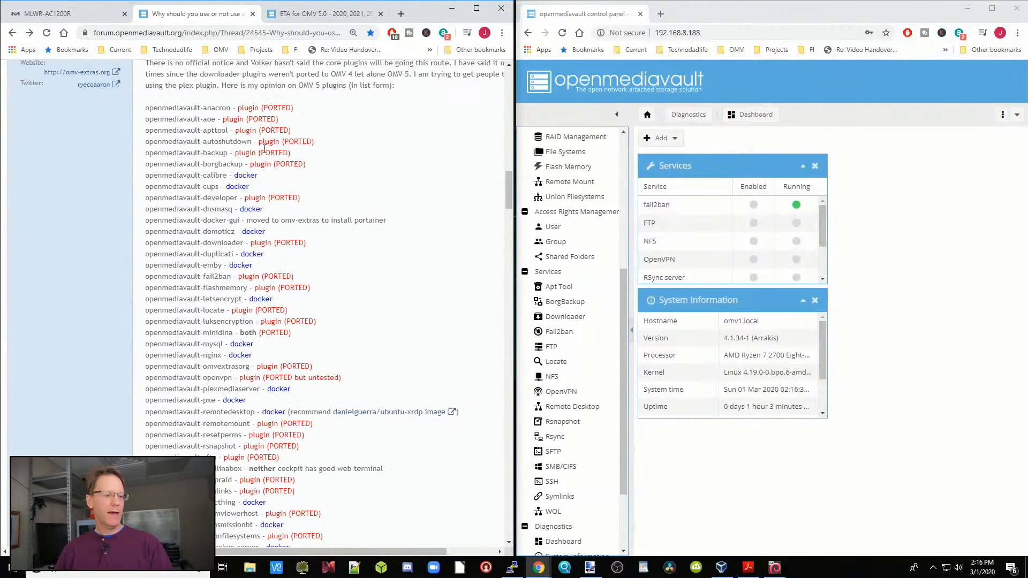
{"action": "scroll", "coordinate": [342, 239], "scroll_direction": "down", "scroll_amount": 3}
{"action": "scroll", "coordinate": [342, 239], "scroll_direction": "down", "scroll_amount": 1}
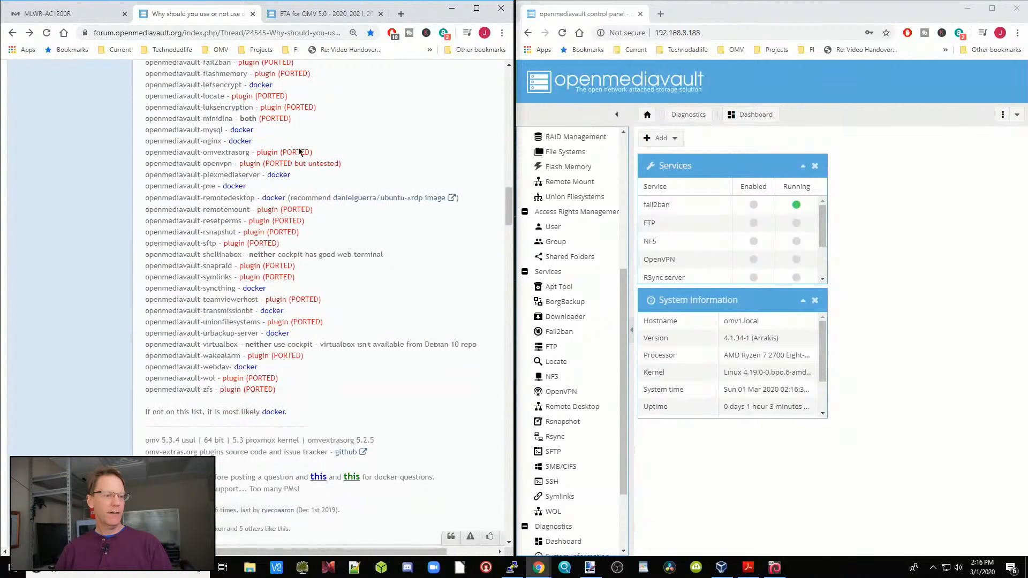
{"action": "left_click_drag", "start_coordinate": [139, 162], "coordinate": [358, 166]}
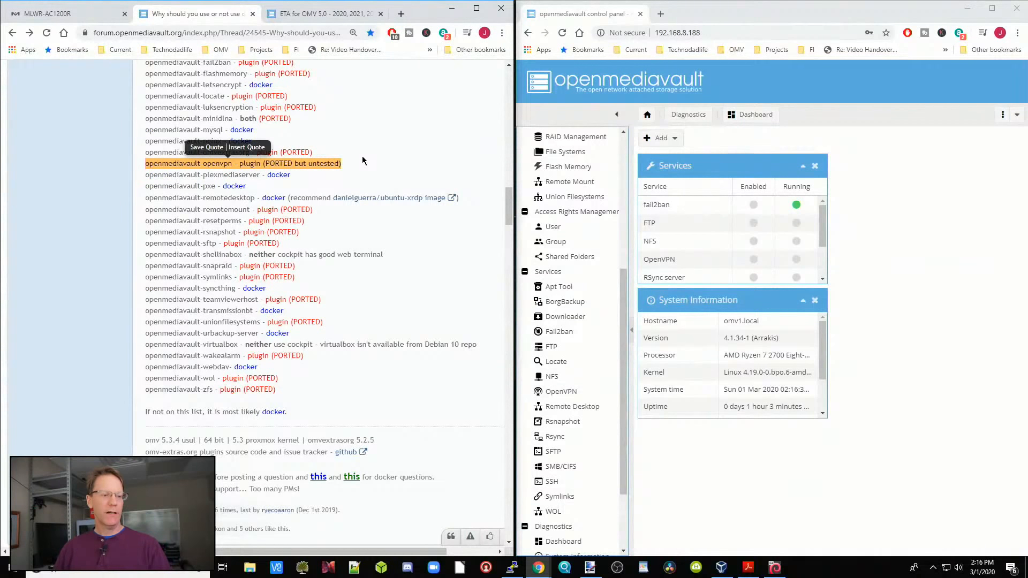
{"action": "left_click", "coordinate": [372, 159]}
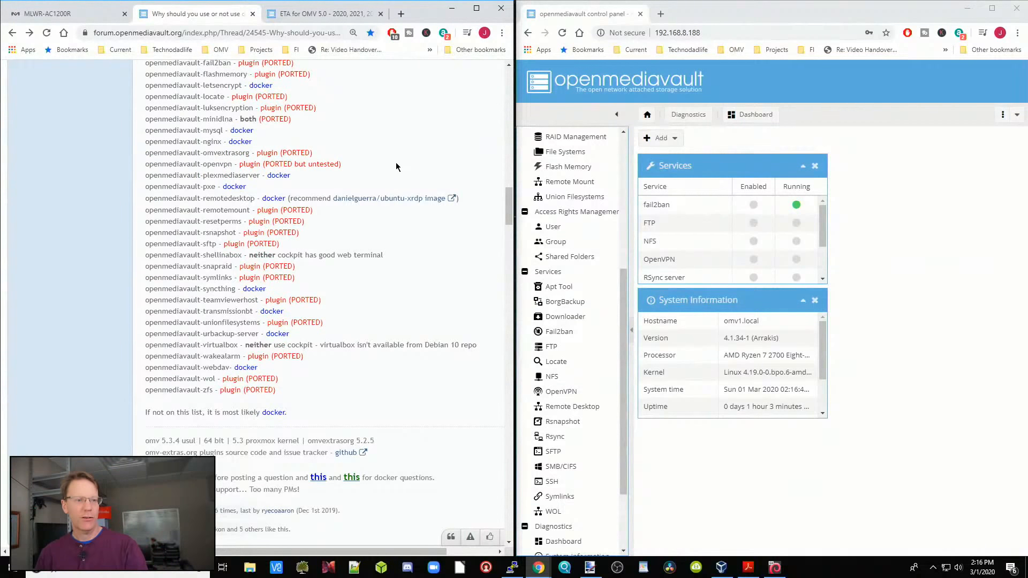
{"action": "scroll", "coordinate": [396, 162], "scroll_direction": "up", "scroll_amount": 7}
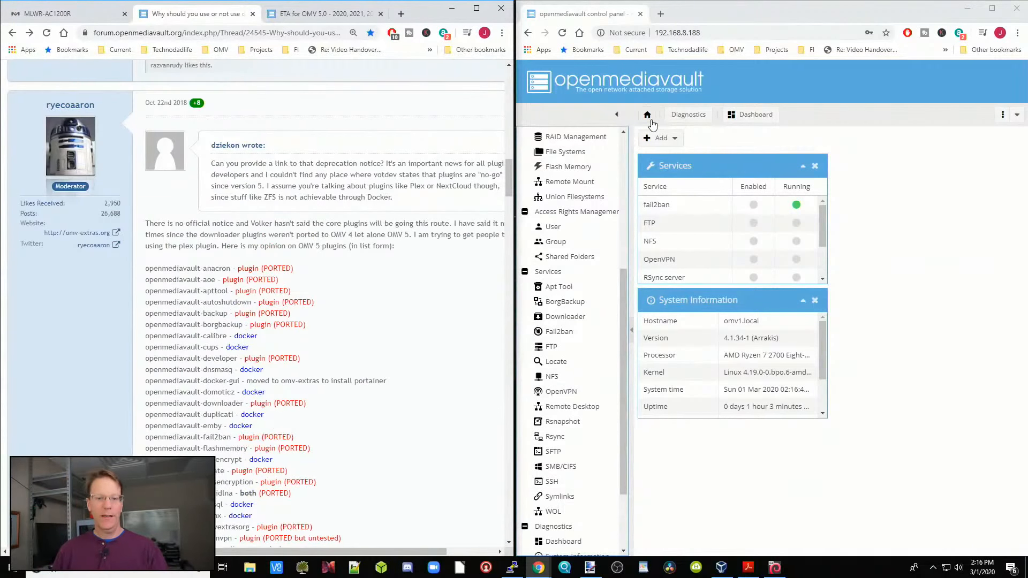
Step: Filter the control panel's plugins by "openvpn" and select openmediavault-openvpn, declining the uninstall confirmation
{"action": "scroll", "coordinate": [571, 230], "scroll_direction": "up", "scroll_amount": 5}
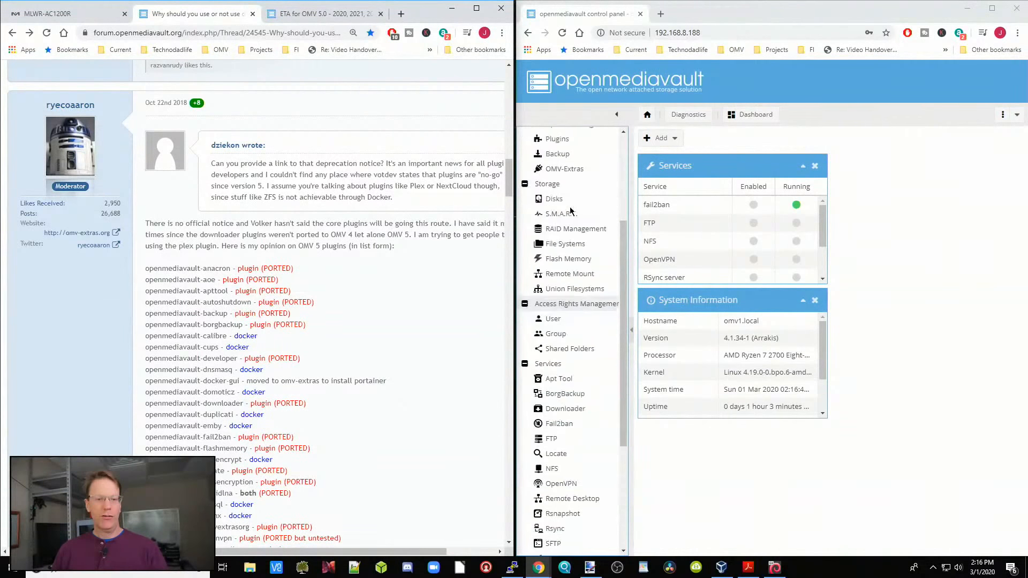
{"action": "left_click", "coordinate": [581, 300]}
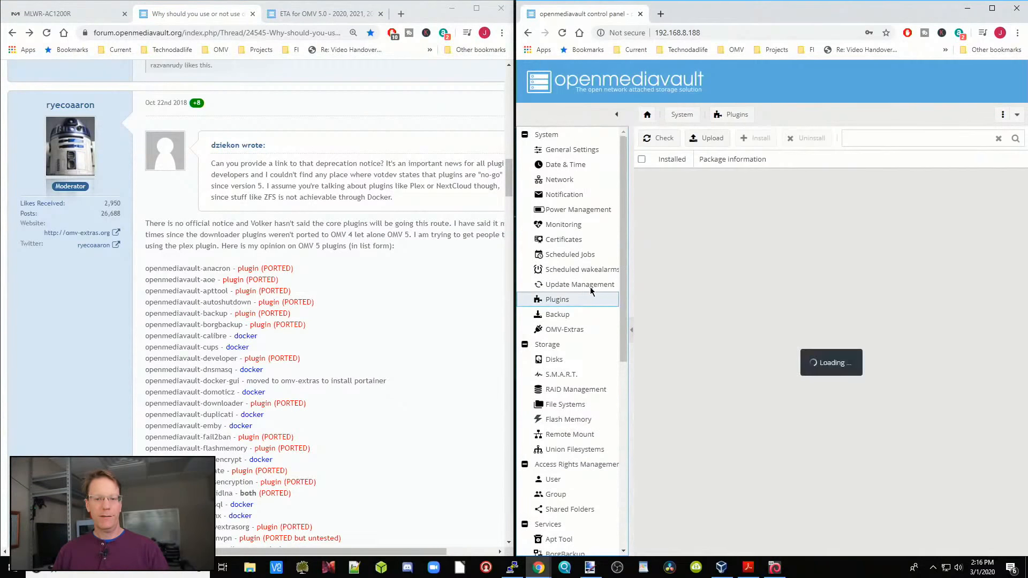
{"action": "left_click", "coordinate": [879, 140]}
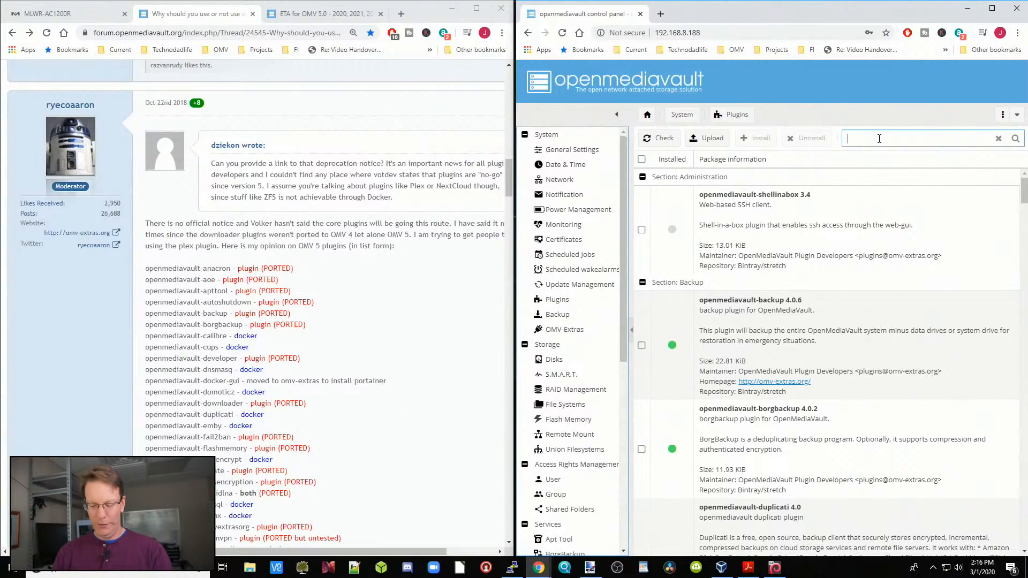
{"action": "type", "text": "openvpn"}
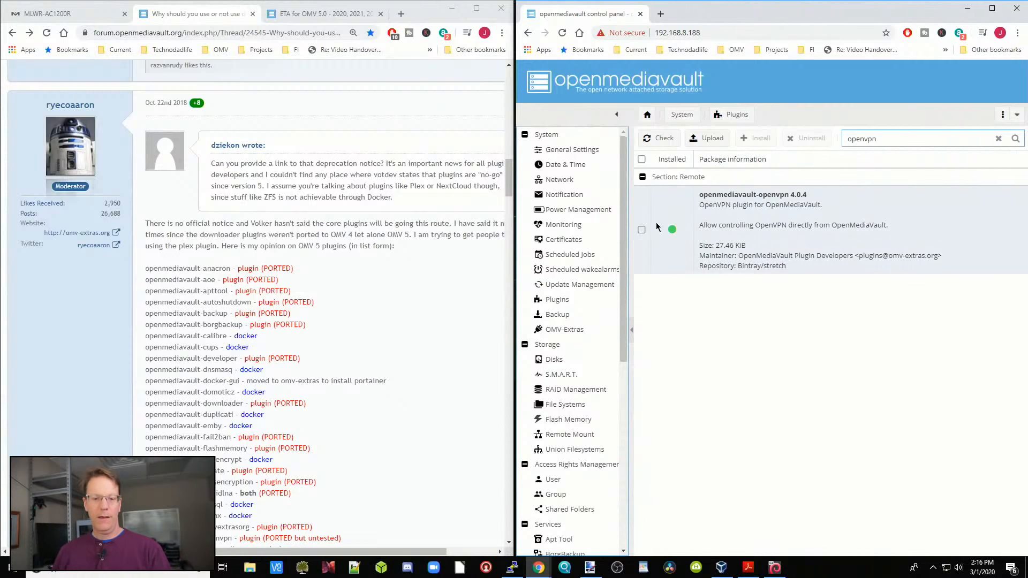
{"action": "left_click", "coordinate": [642, 230]}
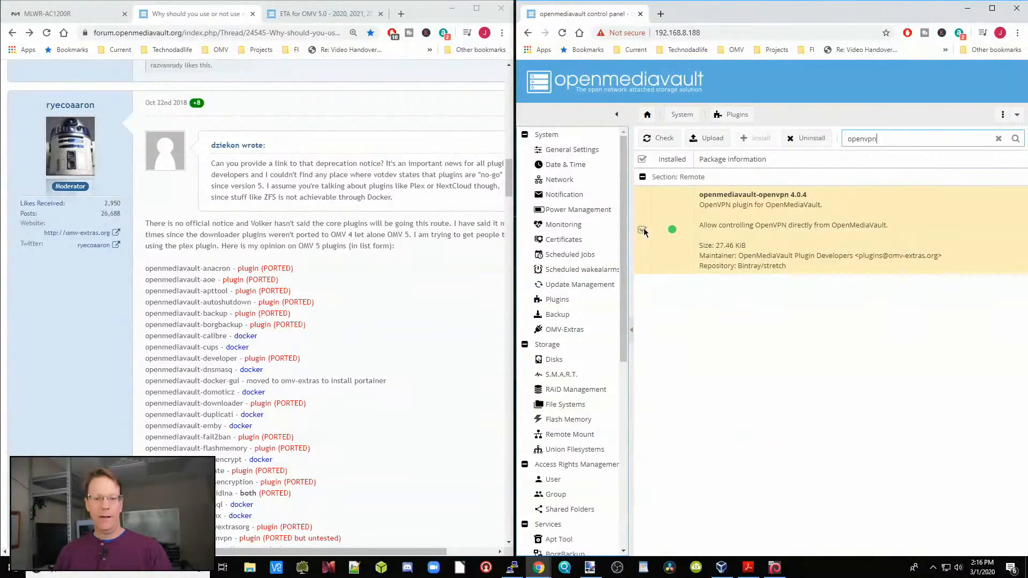
{"action": "left_click", "coordinate": [805, 138]}
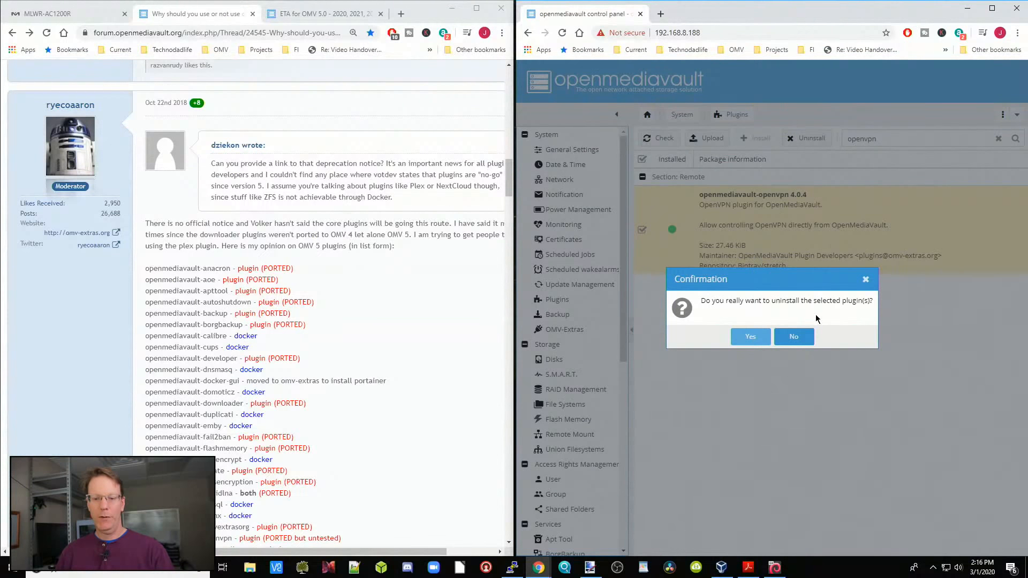
{"action": "left_click", "coordinate": [808, 340]}
Step: Clear the plugin filter and uninstall the selected openmediavault-openvpn plugin, accepting the page reload and dismissing the error dialog
{"action": "double_click", "coordinate": [900, 140]}
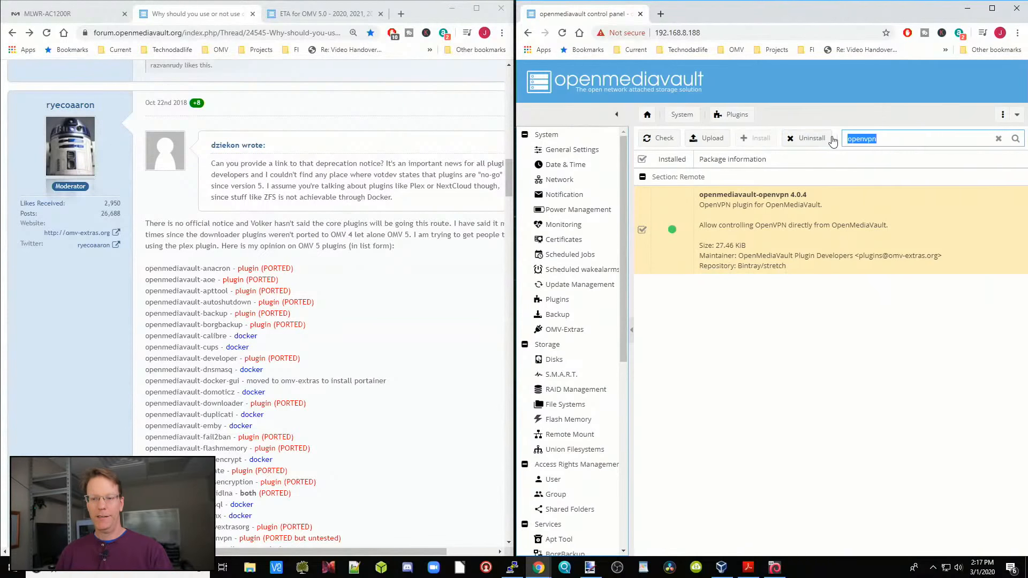
{"action": "key", "text": "BackSpace"}
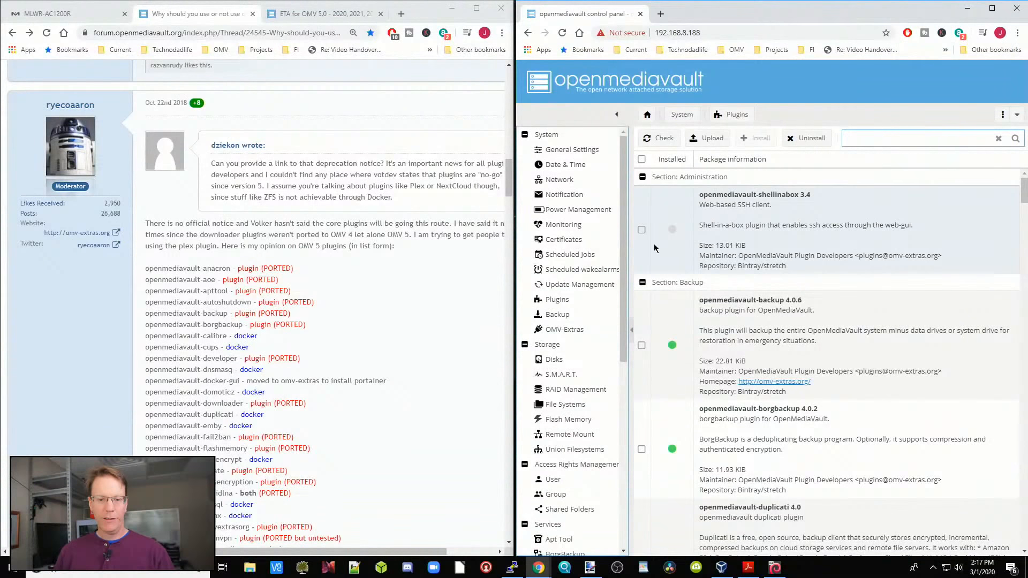
{"action": "left_click", "coordinate": [808, 140]}
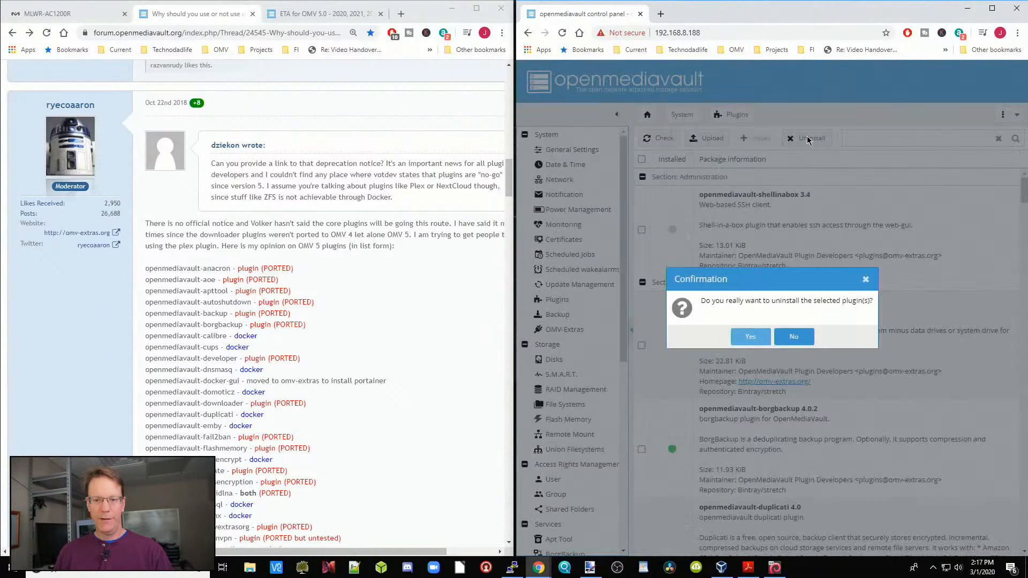
{"action": "left_click", "coordinate": [750, 336]}
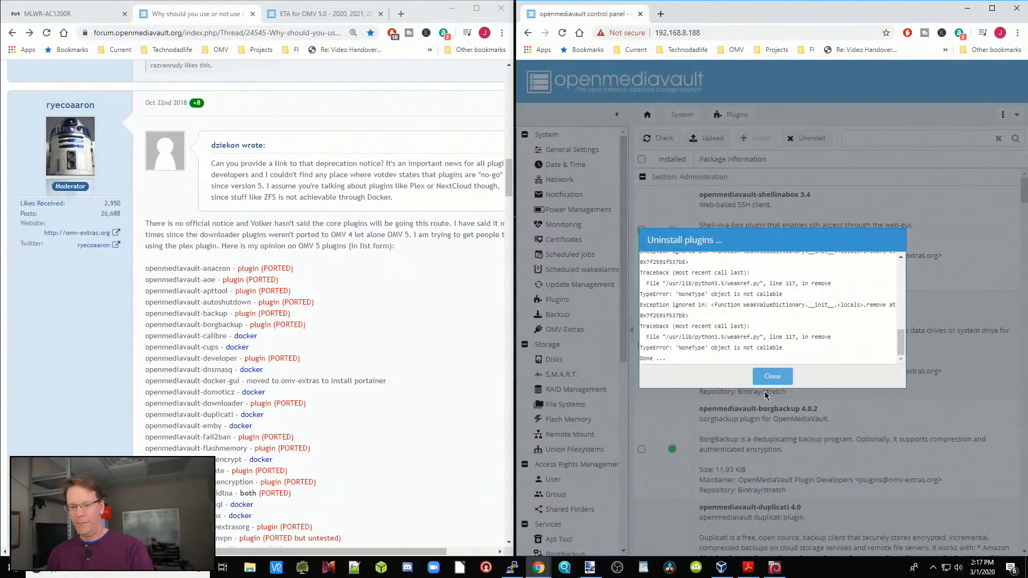
{"action": "left_click", "coordinate": [772, 377]}
{"action": "left_click", "coordinate": [772, 338]}
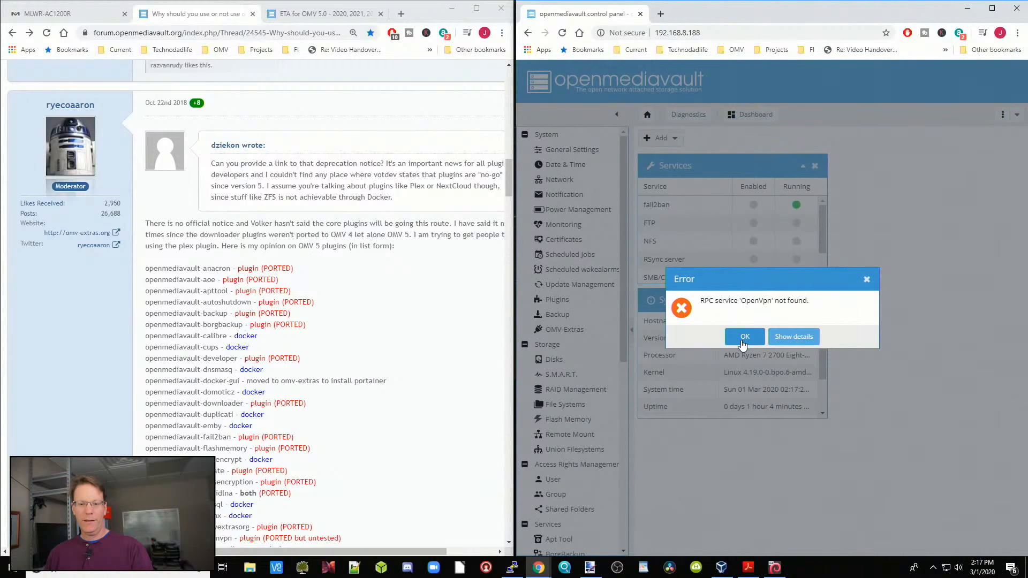
{"action": "left_click", "coordinate": [743, 338]}
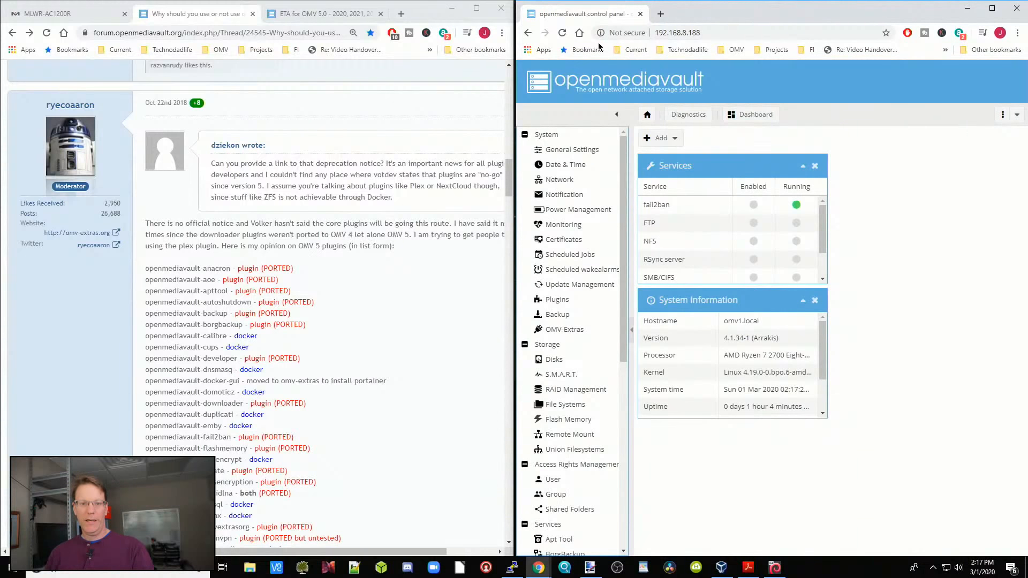
Step: Reload the control panel page, accepting the reload confirmation and dismissing the error dialog
{"action": "left_click", "coordinate": [558, 33]}
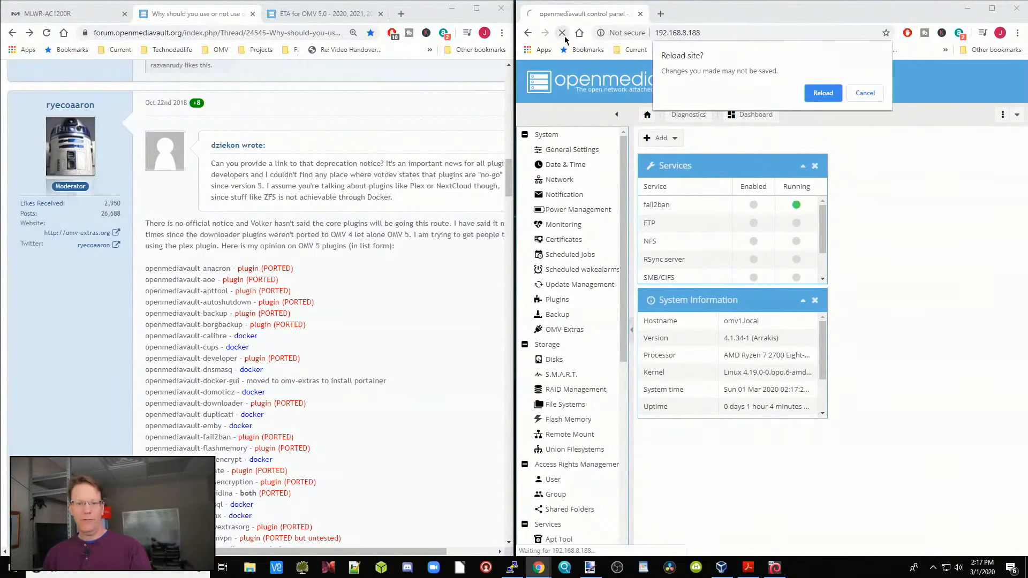
{"action": "left_click", "coordinate": [822, 94]}
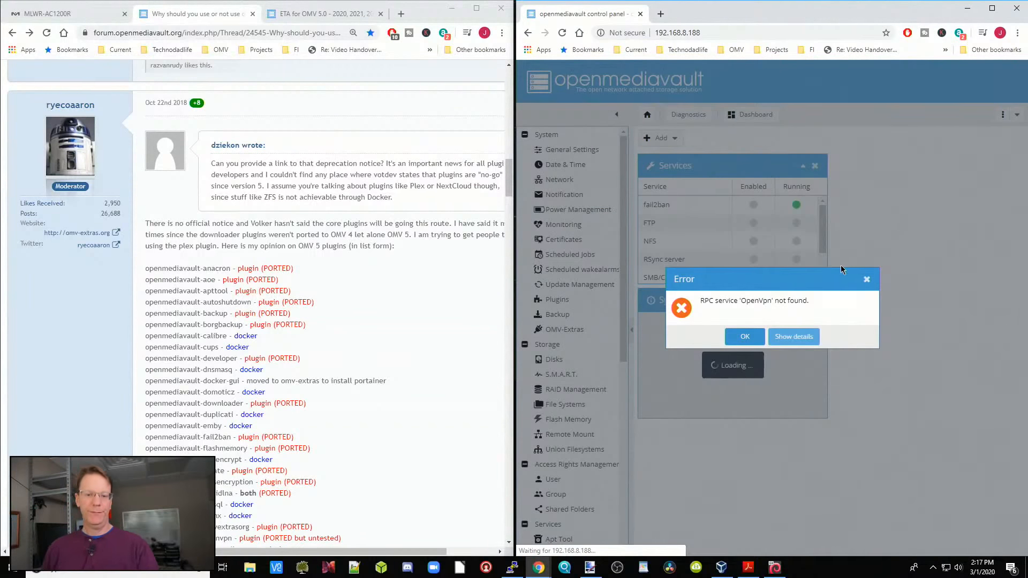
{"action": "left_click", "coordinate": [744, 337]}
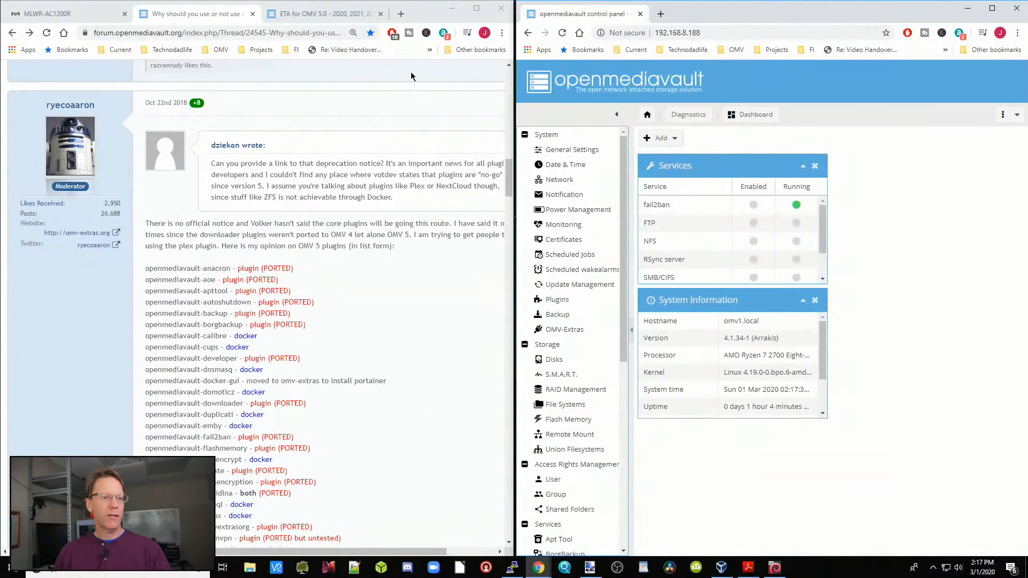
Step: Check page 6 of the "ETA for OMV 5.0" forum thread for resolvconf advice, then return to the previous thread page
{"action": "left_click", "coordinate": [338, 16]}
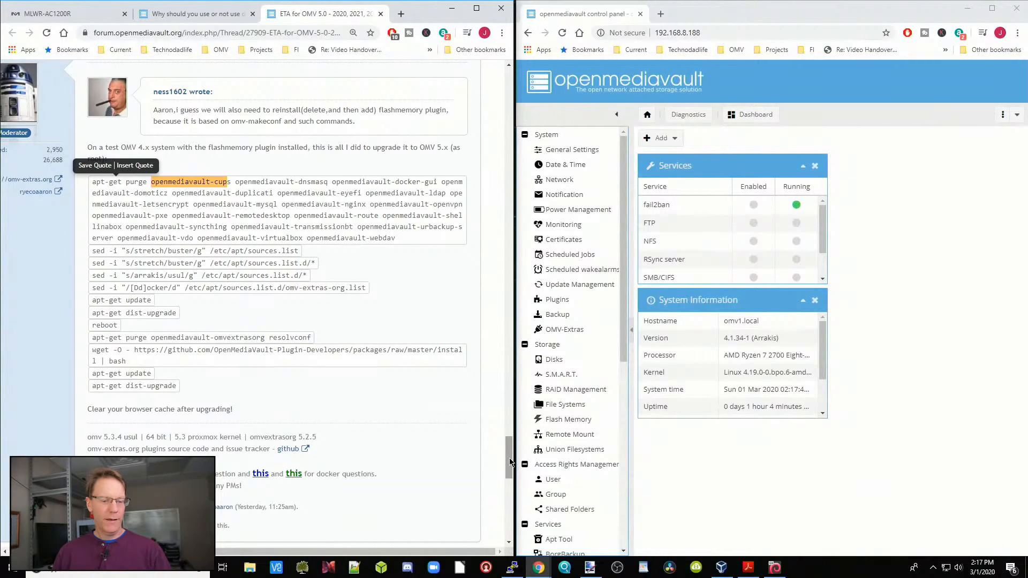
{"action": "left_click_drag", "start_coordinate": [511, 467], "coordinate": [512, 530]}
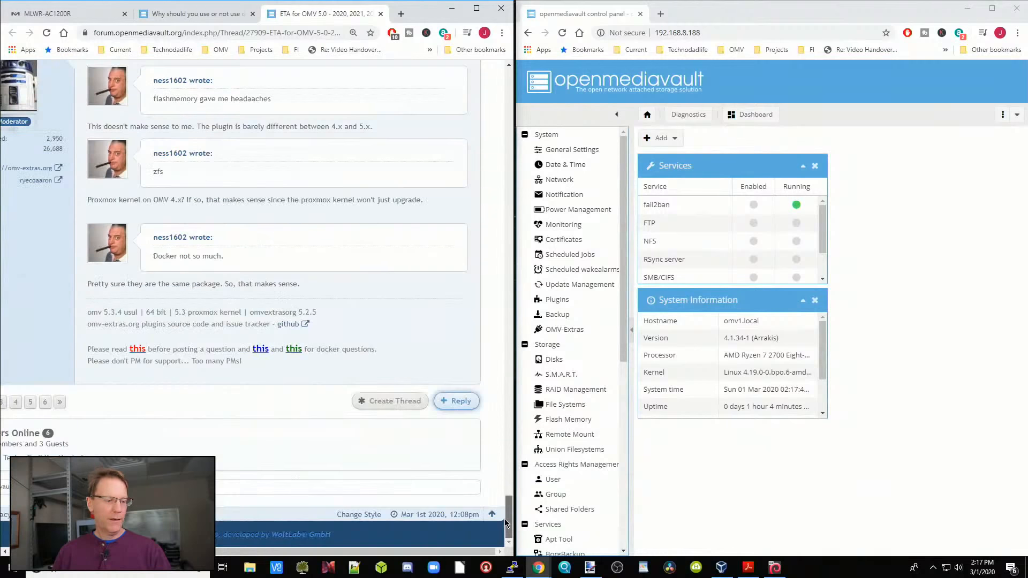
{"action": "left_click", "coordinate": [45, 403]}
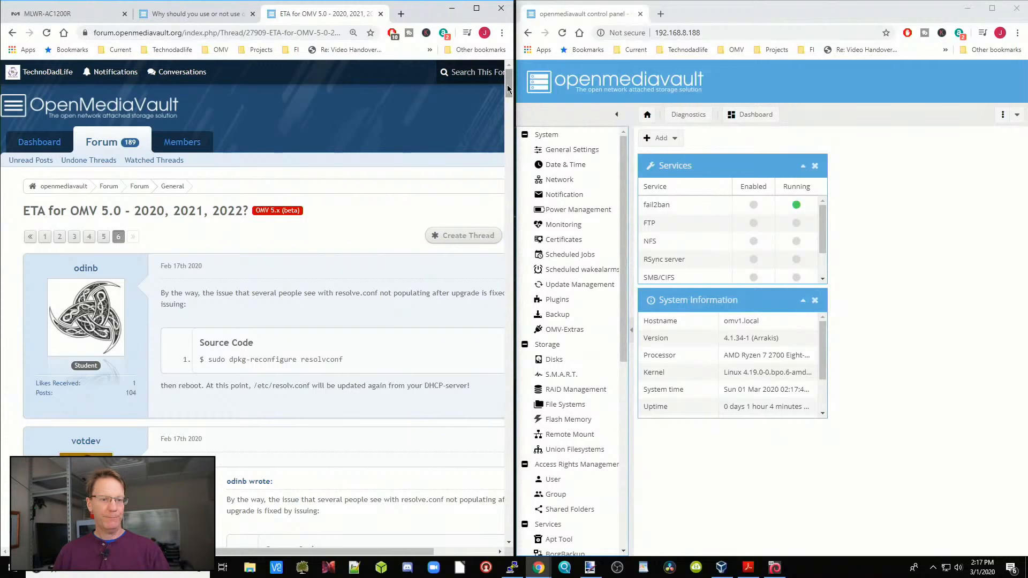
{"action": "left_click_drag", "start_coordinate": [509, 85], "coordinate": [412, 88]}
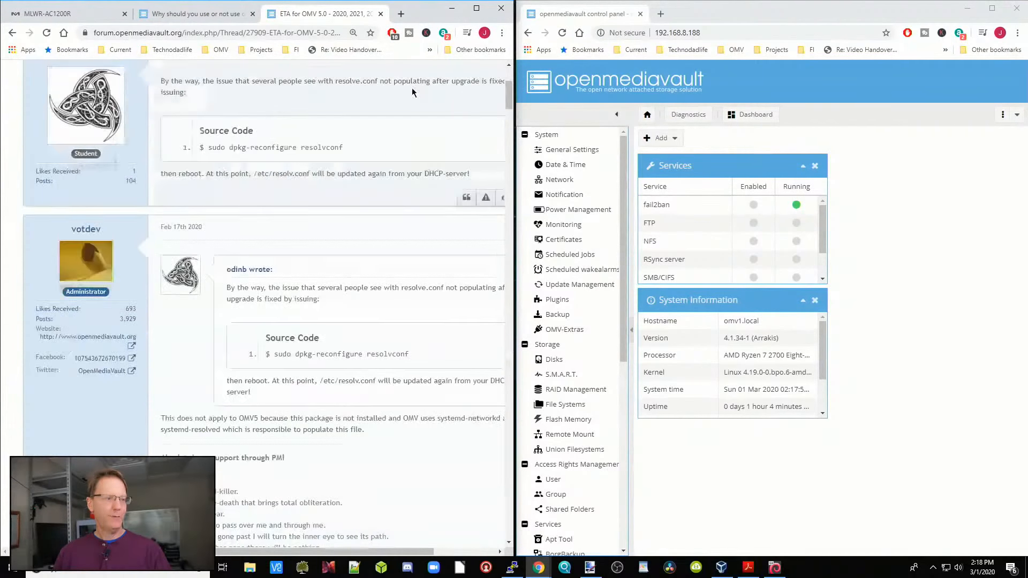
{"action": "left_click", "coordinate": [14, 34]}
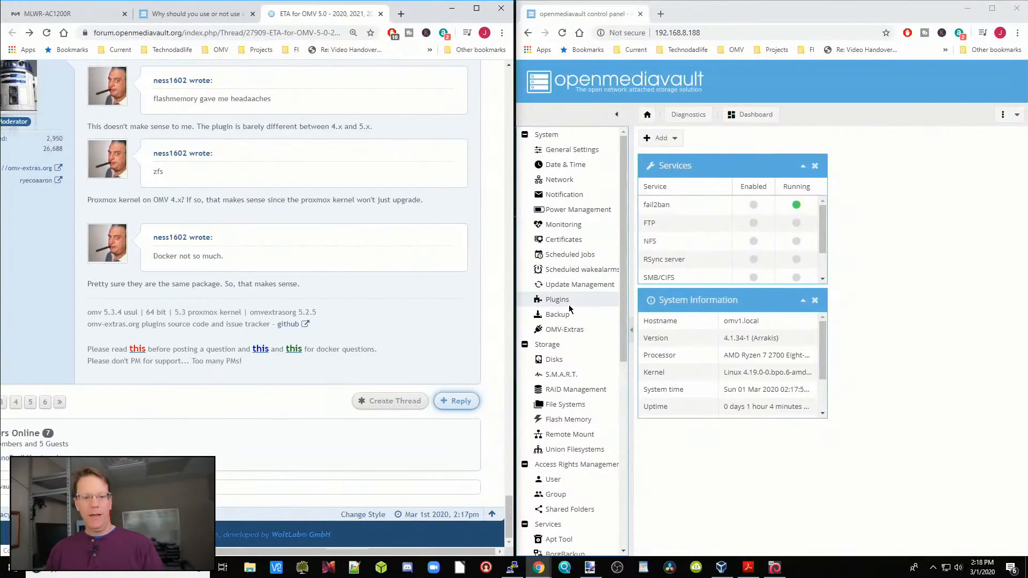
Step: Filter the control panel's plugins by "remotedeskt"
{"action": "left_click", "coordinate": [556, 299]}
{"action": "left_click", "coordinate": [878, 137]}
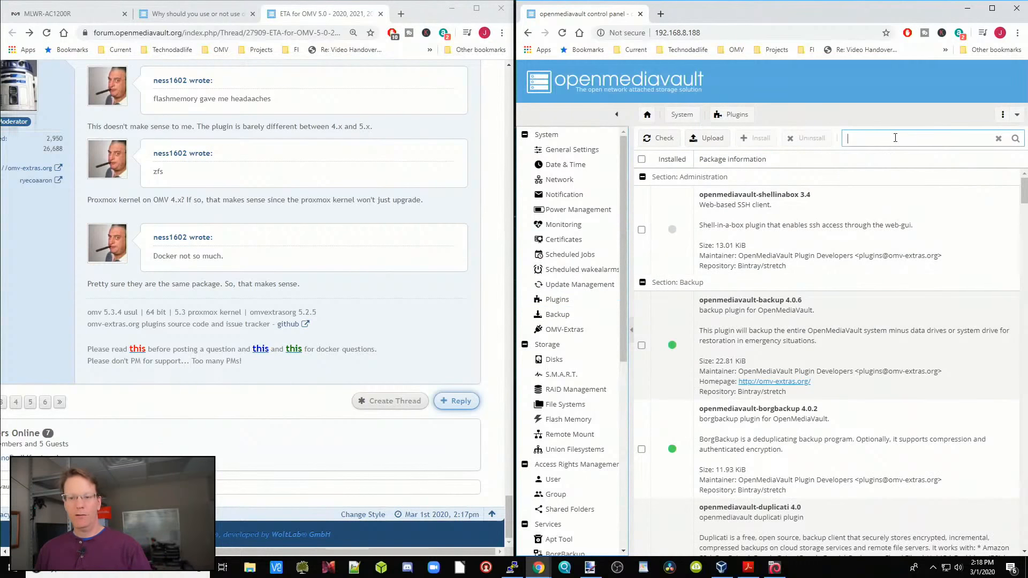
{"action": "type", "text": "remot"}
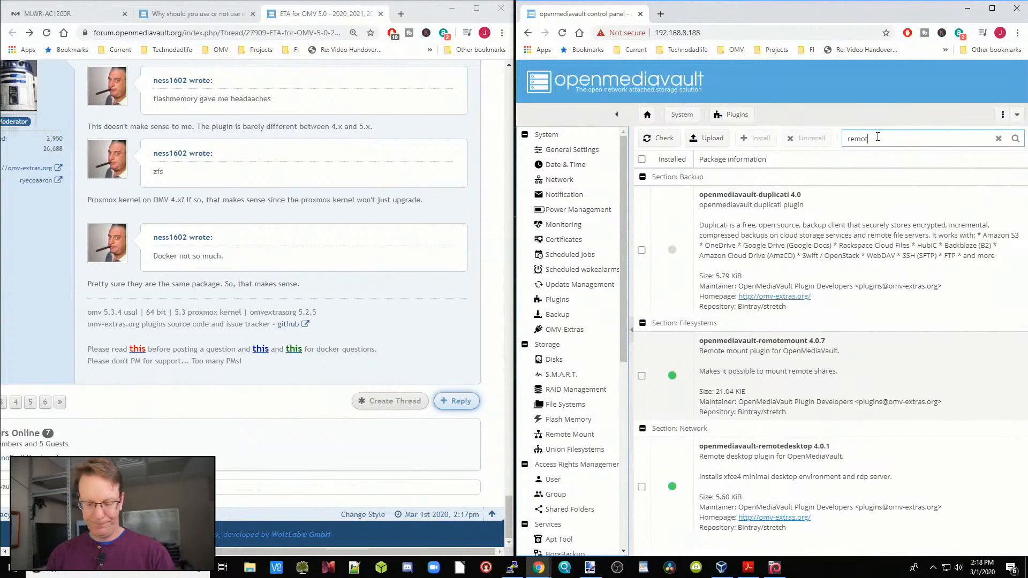
{"action": "type", "text": "edeskt"}
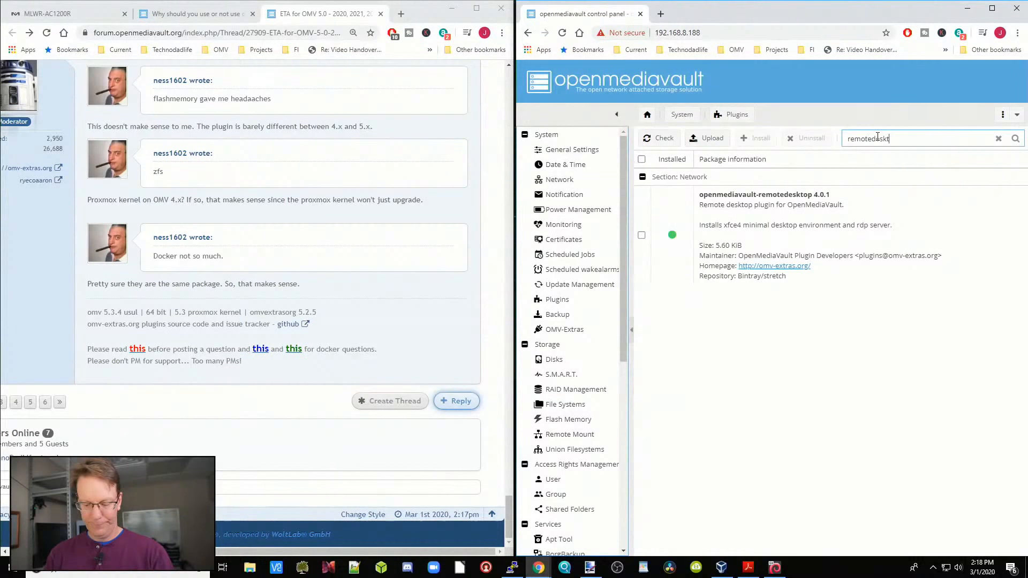
Step: Uninstall the openmediavault-remotedesktop plugin, accepting the page reload and dismissing the error dialog
{"action": "left_click", "coordinate": [641, 235]}
{"action": "left_click", "coordinate": [810, 139]}
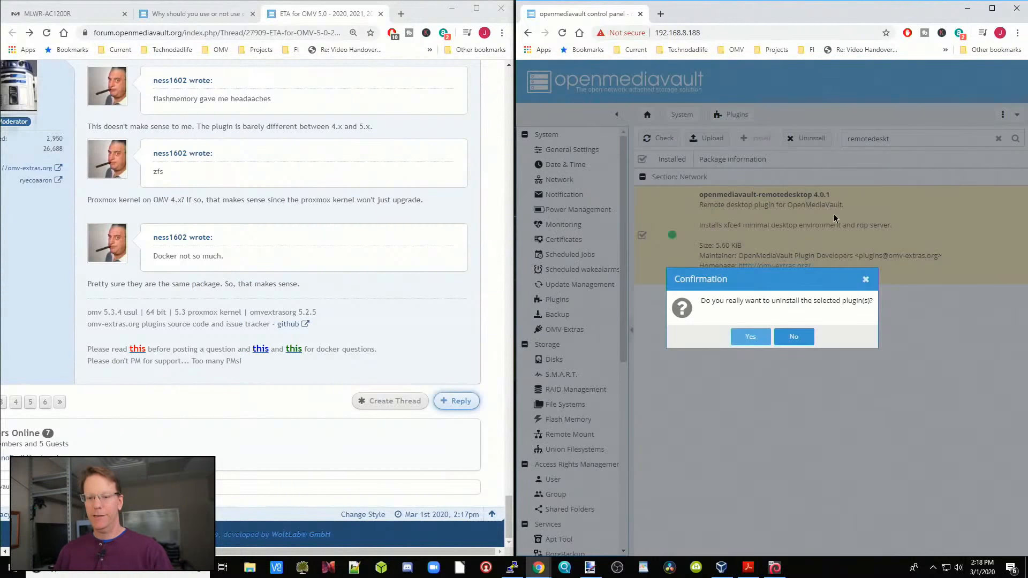
{"action": "left_click", "coordinate": [750, 334]}
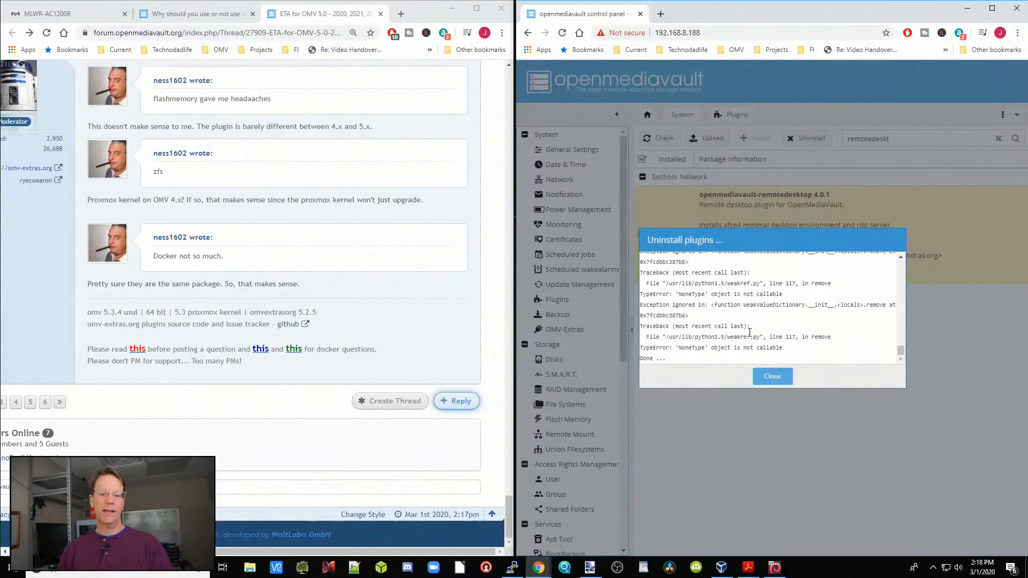
{"action": "left_click", "coordinate": [774, 380]}
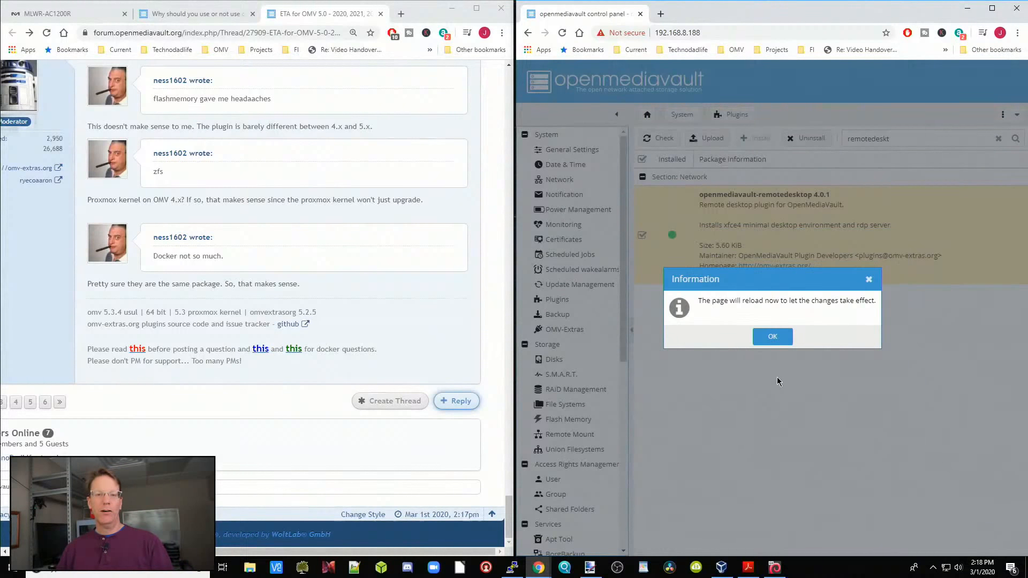
{"action": "left_click", "coordinate": [771, 339]}
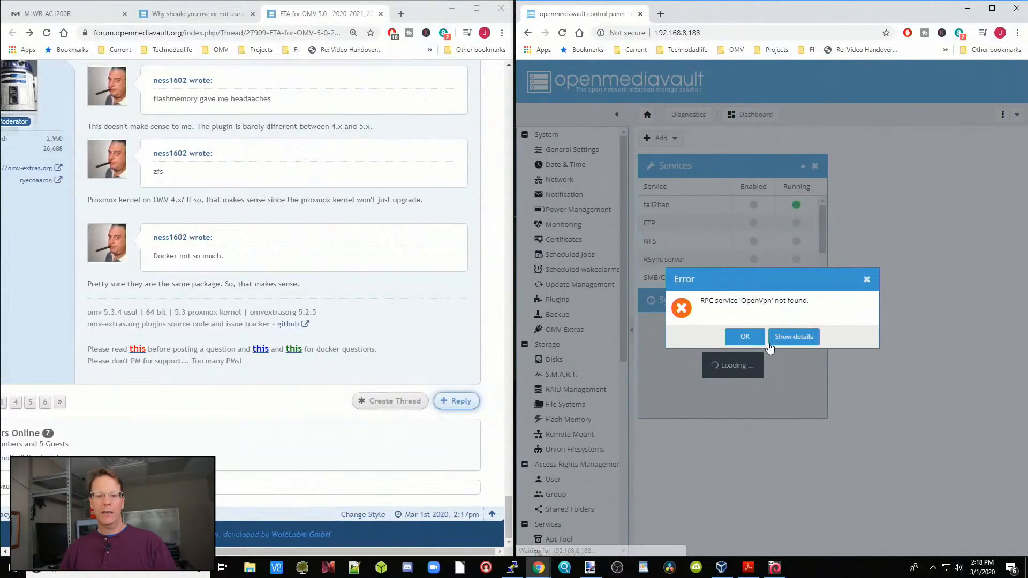
{"action": "left_click", "coordinate": [747, 340]}
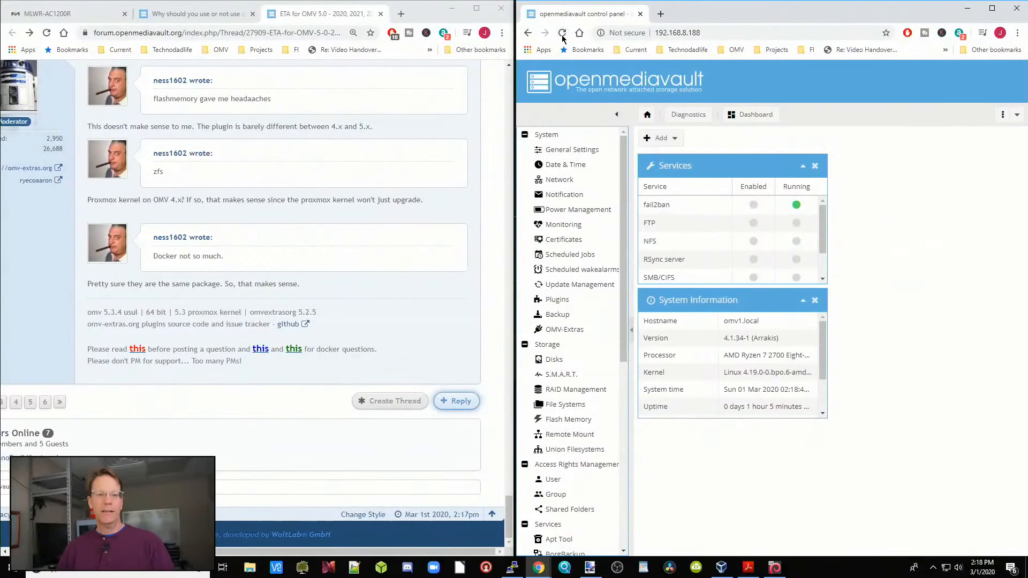